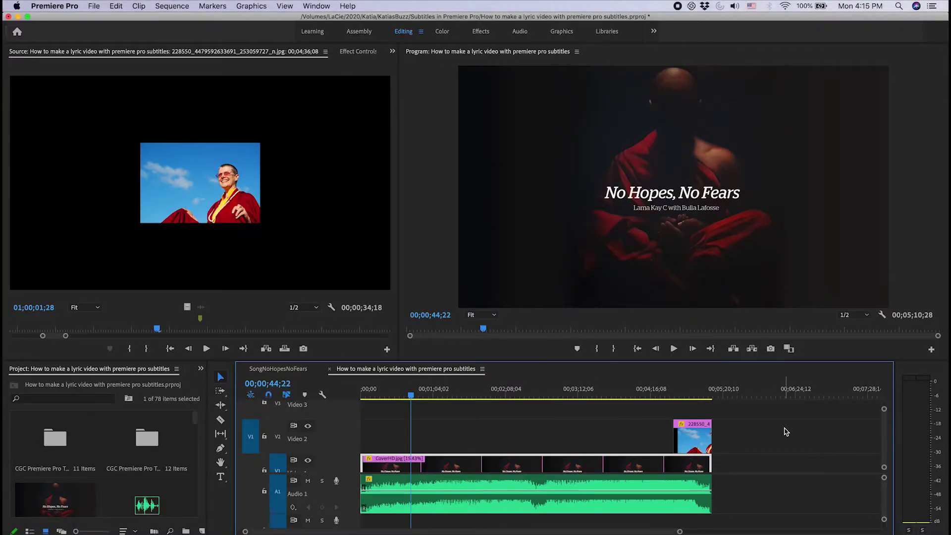
# Step: Select the song clip on audio track A1 beneath the cover image and photo
pyautogui.click(395, 508)
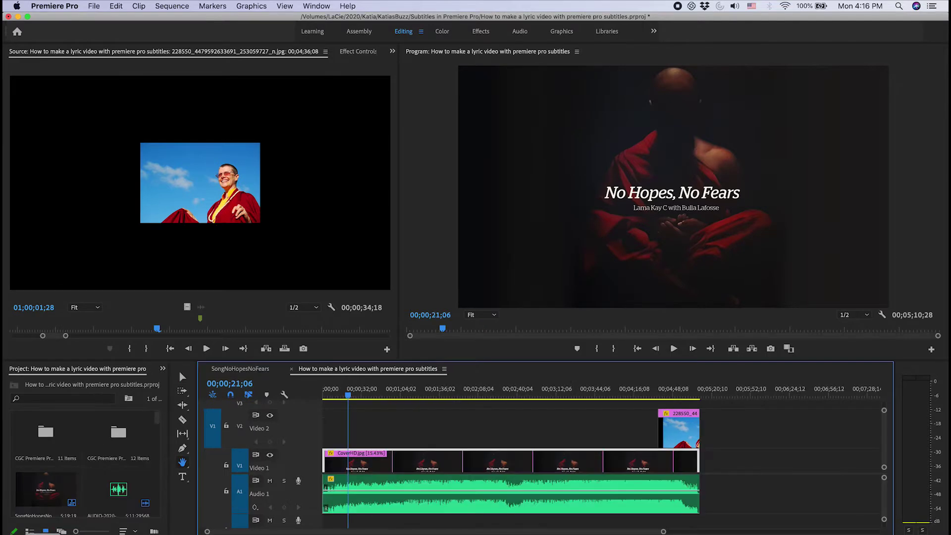
# Step: Glance at the Word lyrics, then move the 228550 photo clip from Video 2 up to Video 3
pyautogui.press('super+Tab')
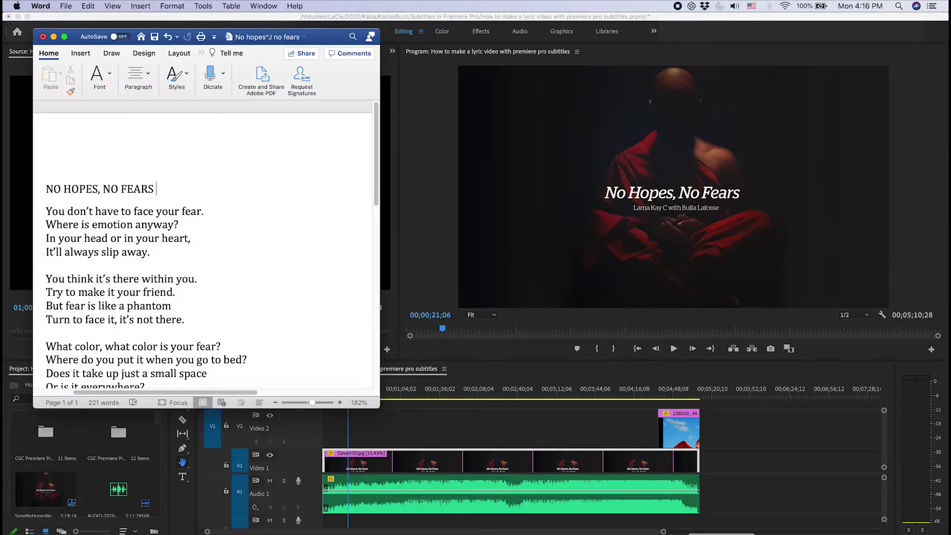
pyautogui.click(456, 441)
pyautogui.press('v')
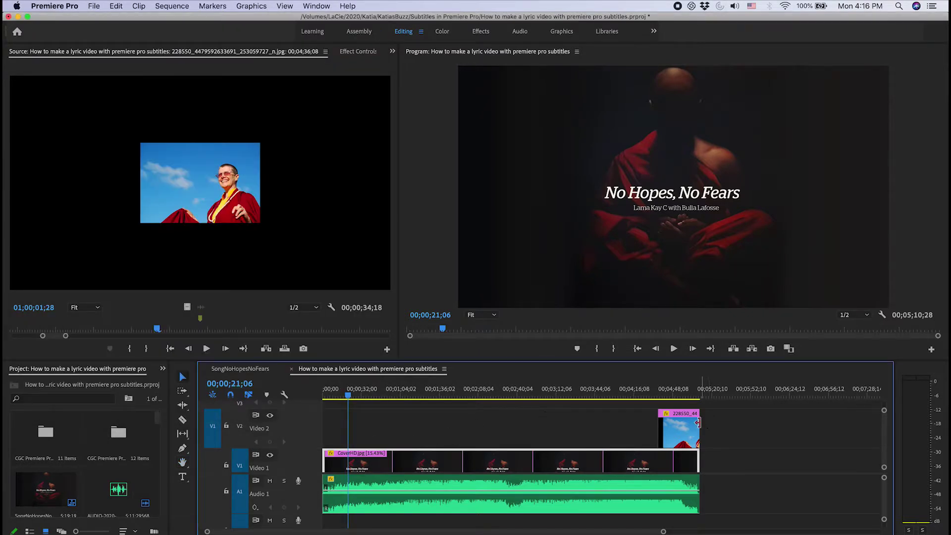
pyautogui.moveTo(678, 431); pyautogui.dragTo(676, 403)
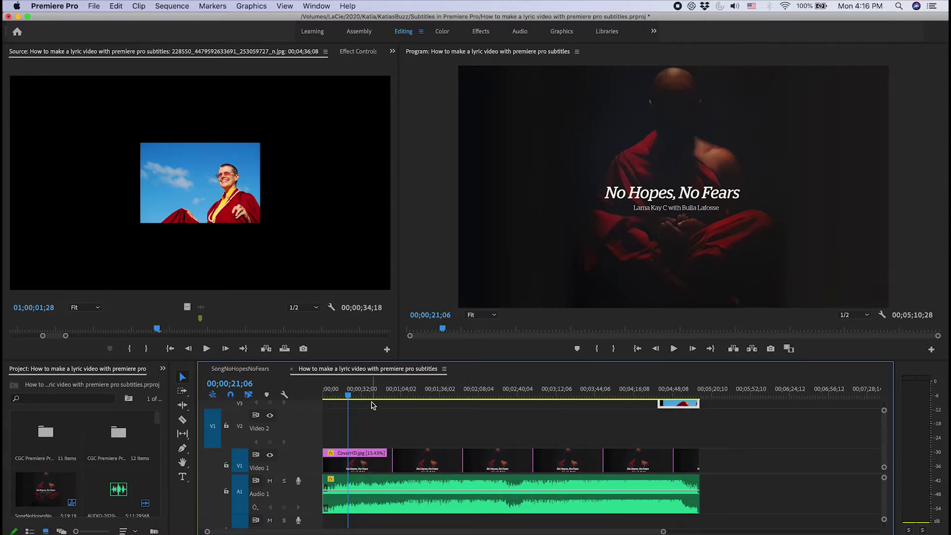
# Step: Create a new Open Captions item at 1920×1080, 29.97 fps via File > New > Captions
pyautogui.click(95, 7)
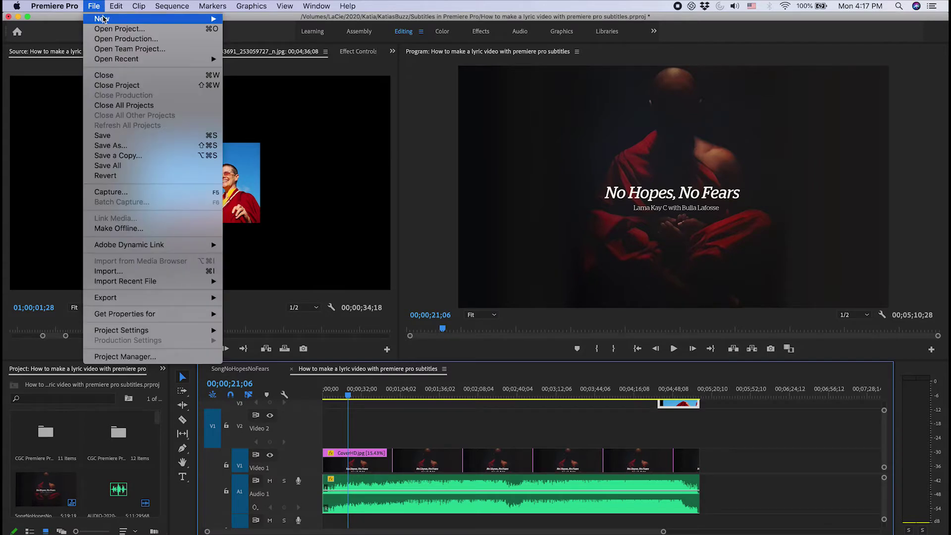
pyautogui.moveTo(103, 19)
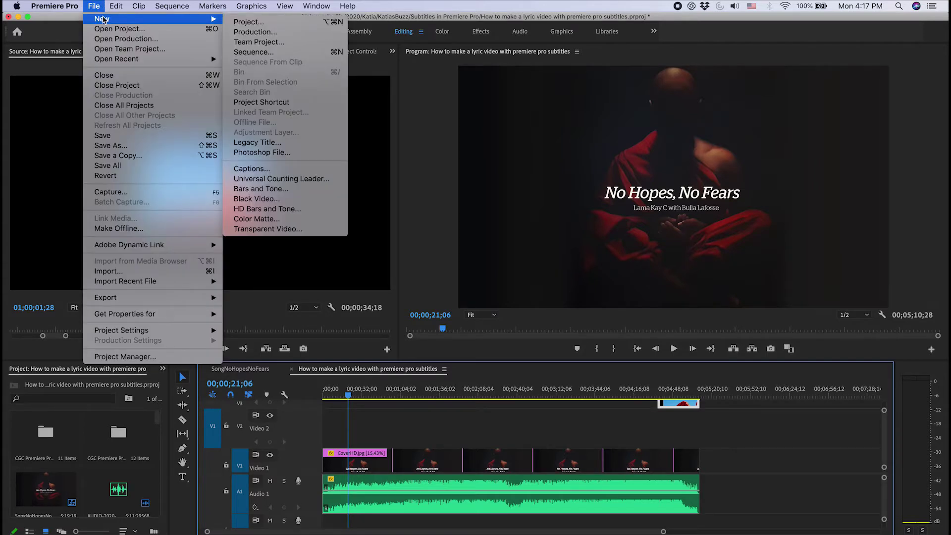
pyautogui.click(266, 169)
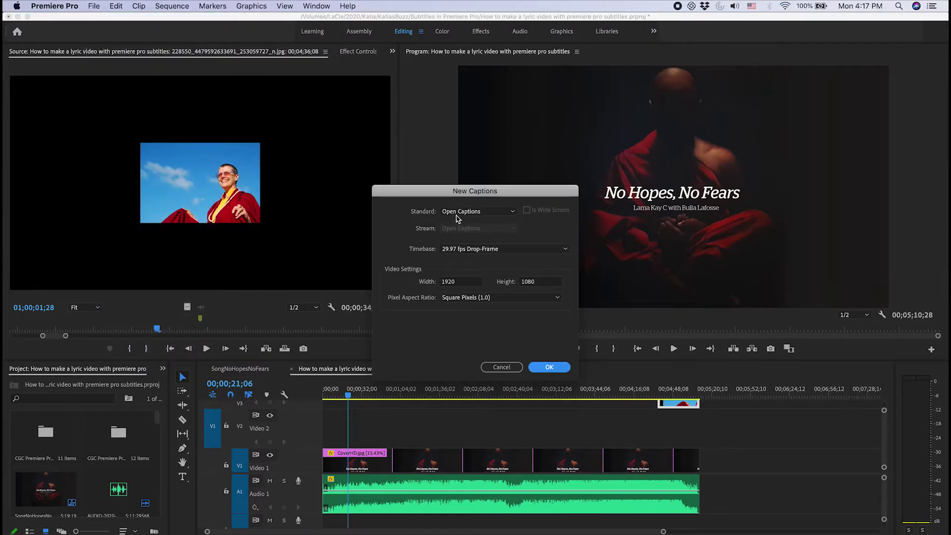
pyautogui.click(457, 213)
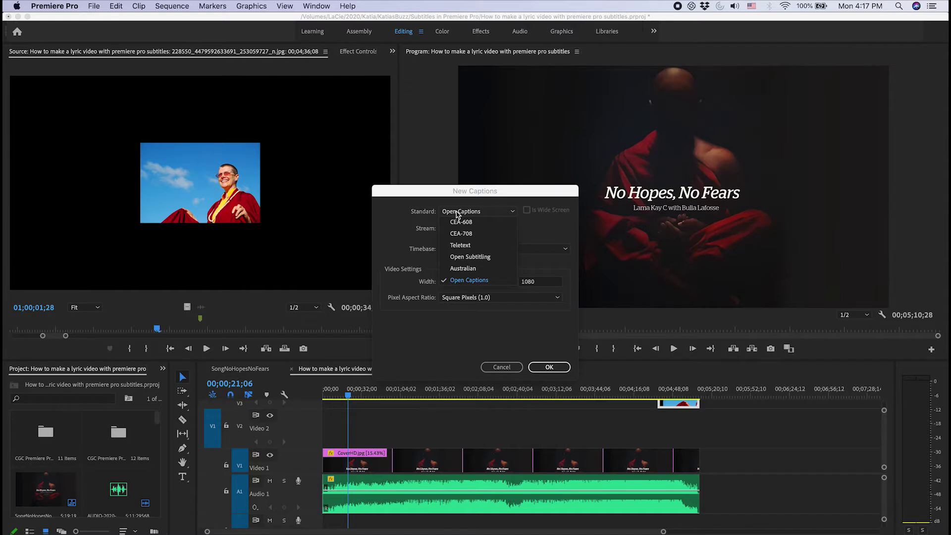
pyautogui.click(468, 280)
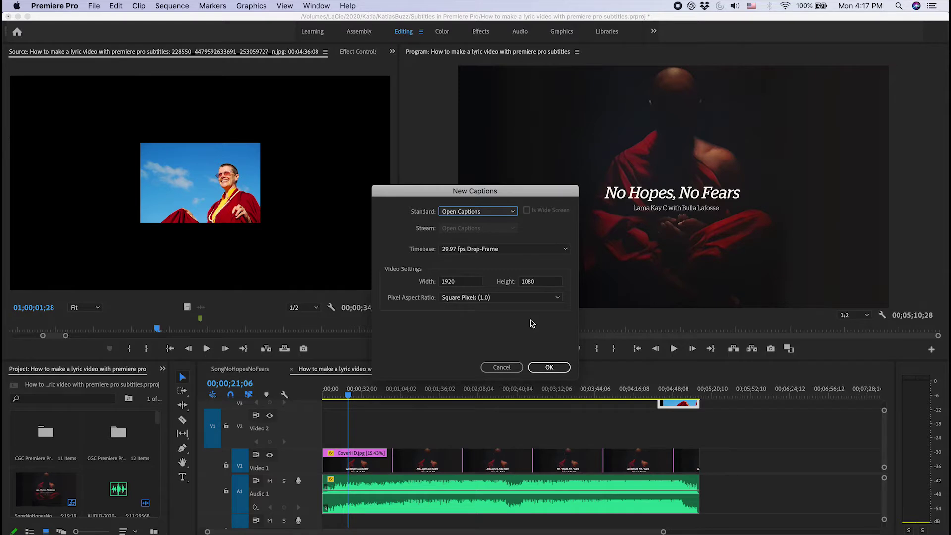
pyautogui.click(548, 366)
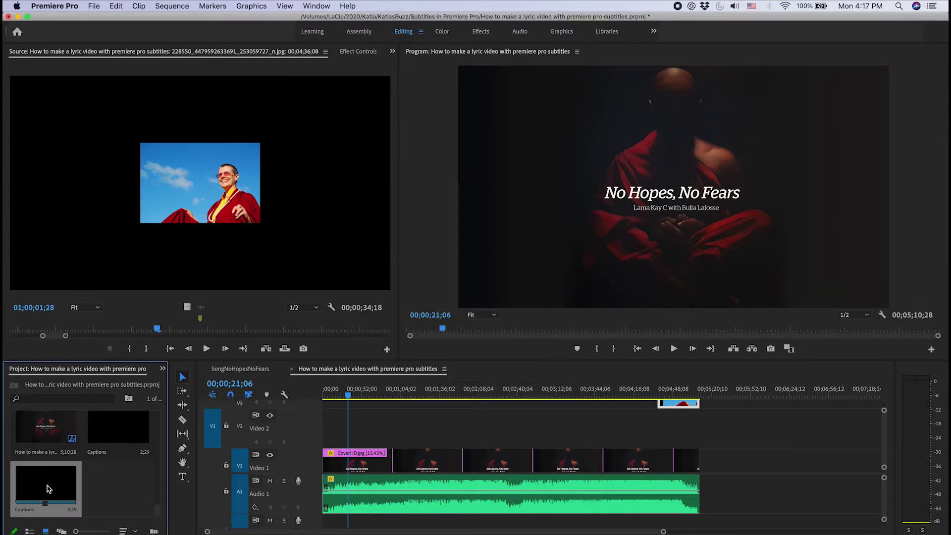
# Step: Place the Captions clip on Video 2 at 00;00, stretch it across the 5:10 song, and open it
pyautogui.moveTo(48, 489); pyautogui.dragTo(326, 435)
pyautogui.click(324, 396)
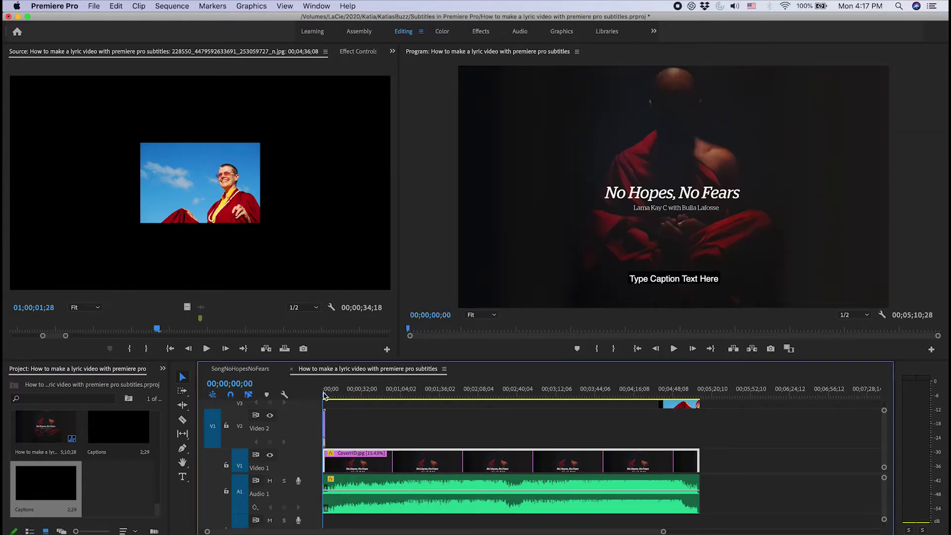
pyautogui.press('=')
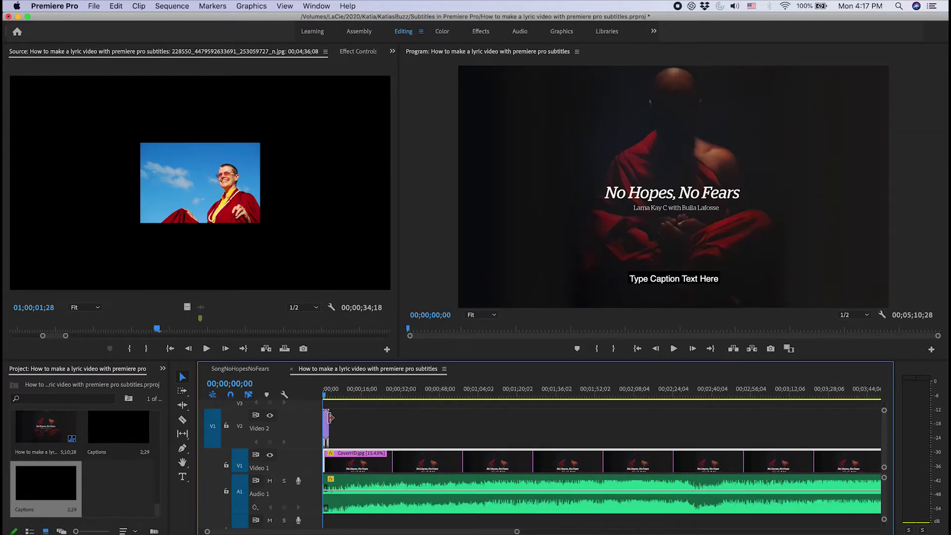
pyautogui.press('=')
pyautogui.moveTo(336, 419); pyautogui.dragTo(625, 423)
pyautogui.press('-')
pyautogui.press('-')
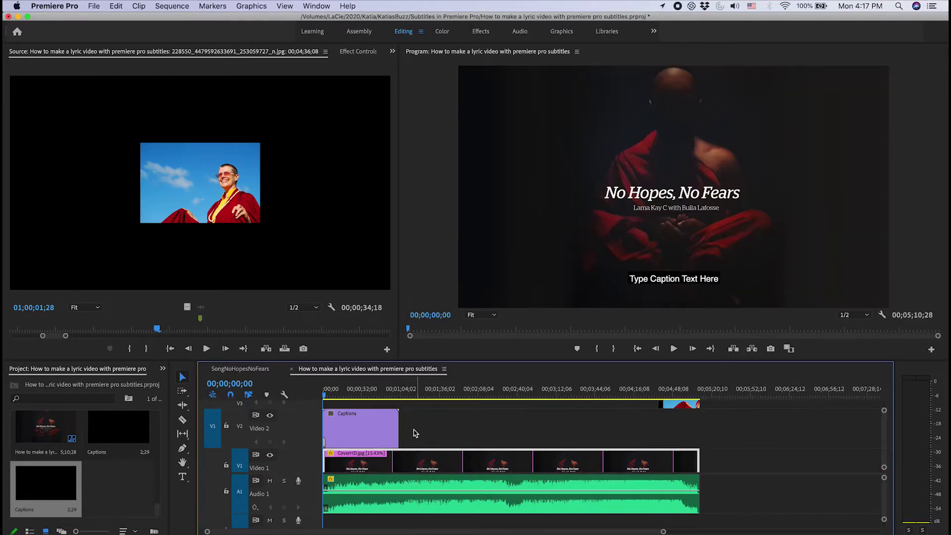
pyautogui.moveTo(398, 425); pyautogui.dragTo(697, 429)
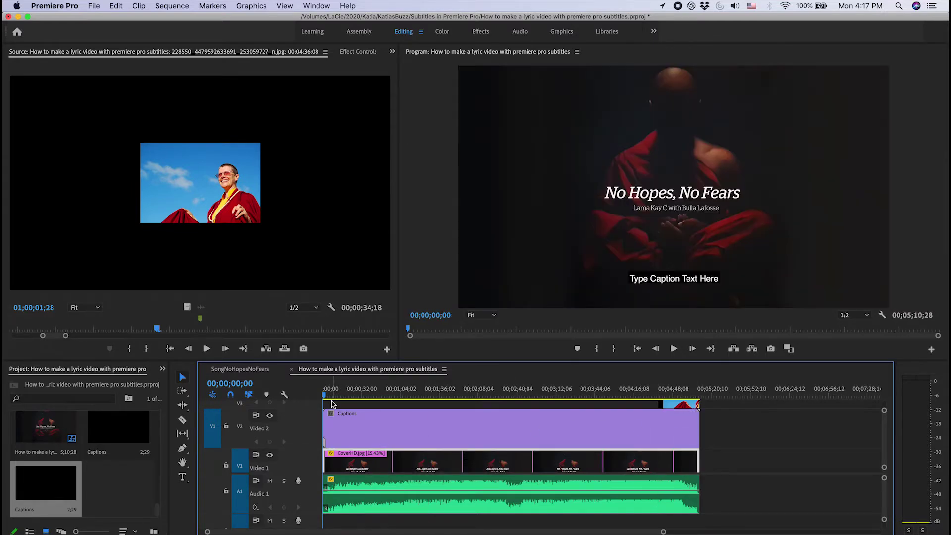
pyautogui.doubleClick(345, 427)
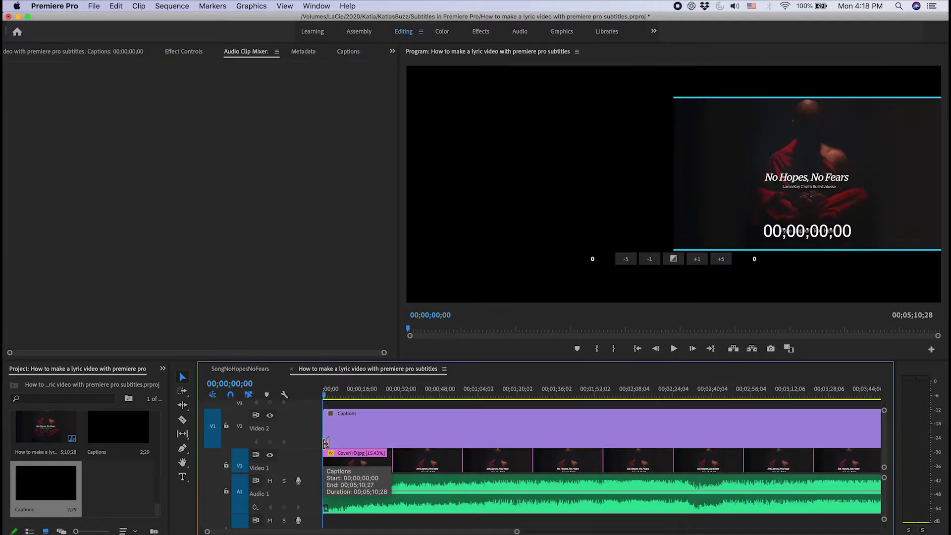
pyautogui.moveTo(327, 439); pyautogui.dragTo(342, 442)
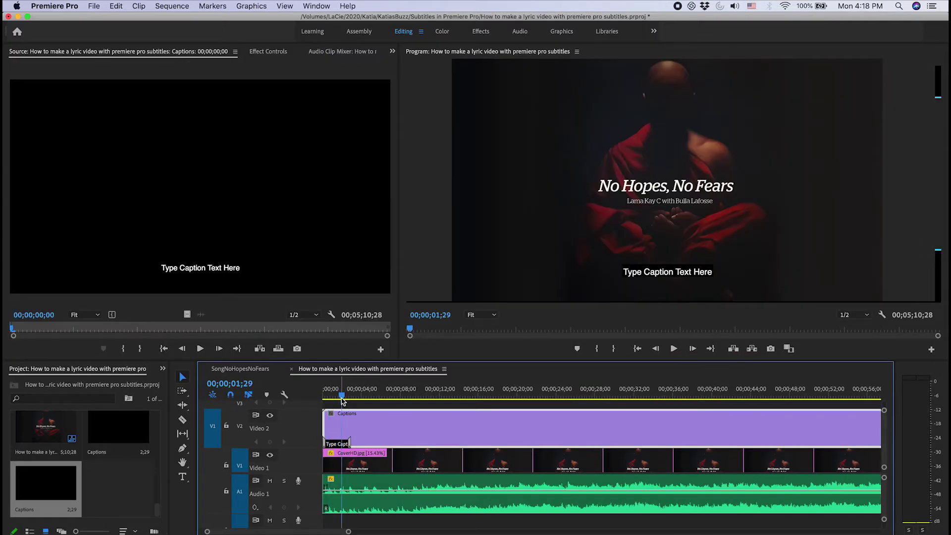
# Step: Move the placeholder caption block to where the singing starts, around 30 seconds in
pyautogui.doubleClick(333, 443)
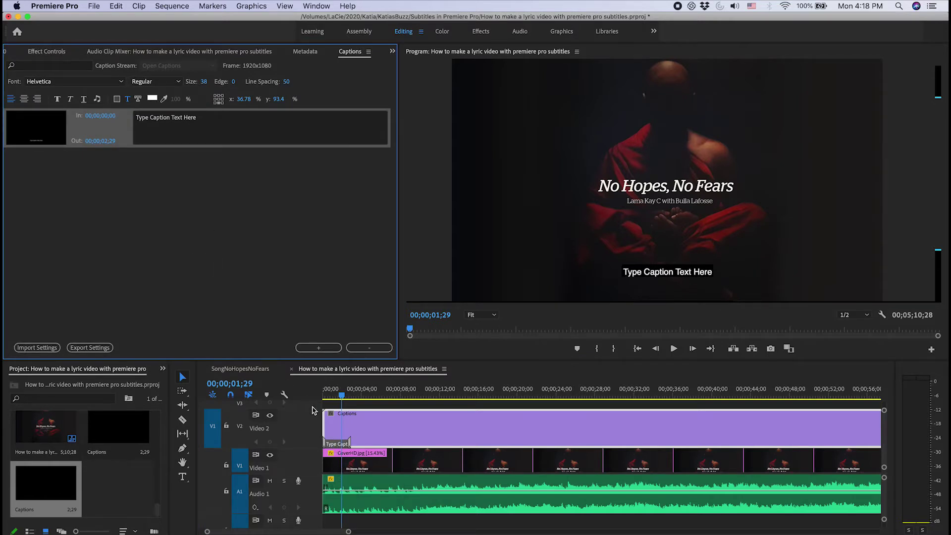
pyautogui.moveTo(331, 445); pyautogui.dragTo(385, 444)
pyautogui.moveTo(358, 400); pyautogui.dragTo(613, 395)
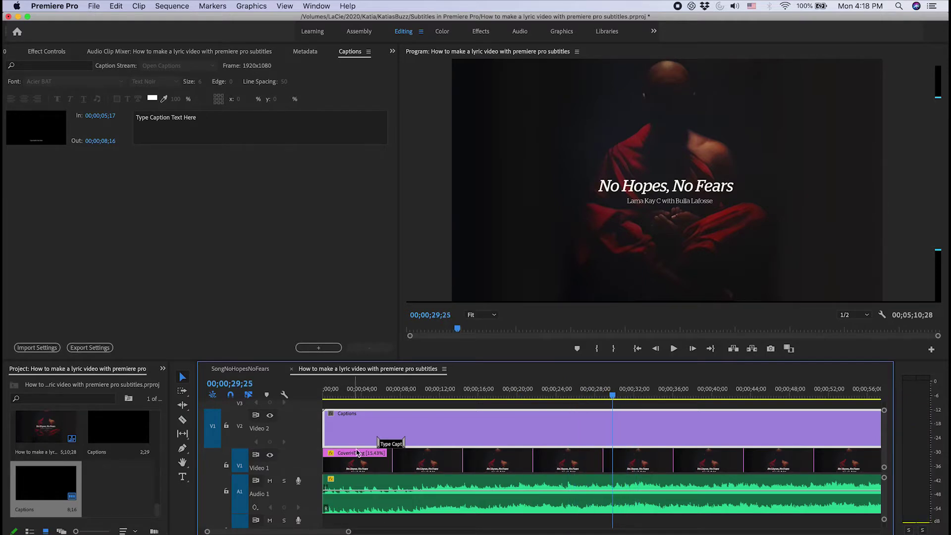
pyautogui.click(391, 444)
pyautogui.moveTo(464, 446); pyautogui.dragTo(620, 438)
# Step: Fine-tune the first caption to run 00;00;30;28 to 00;00;35;09 and review it in playback
pyautogui.press('space')
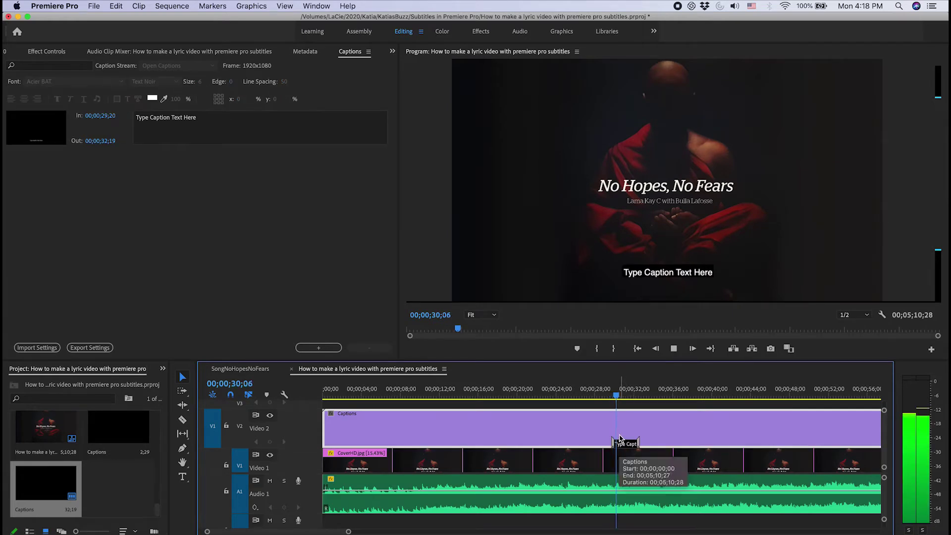
pyautogui.moveTo(628, 399); pyautogui.dragTo(624, 396)
pyautogui.moveTo(618, 442); pyautogui.dragTo(676, 442)
pyautogui.press('space')
pyautogui.press('space')
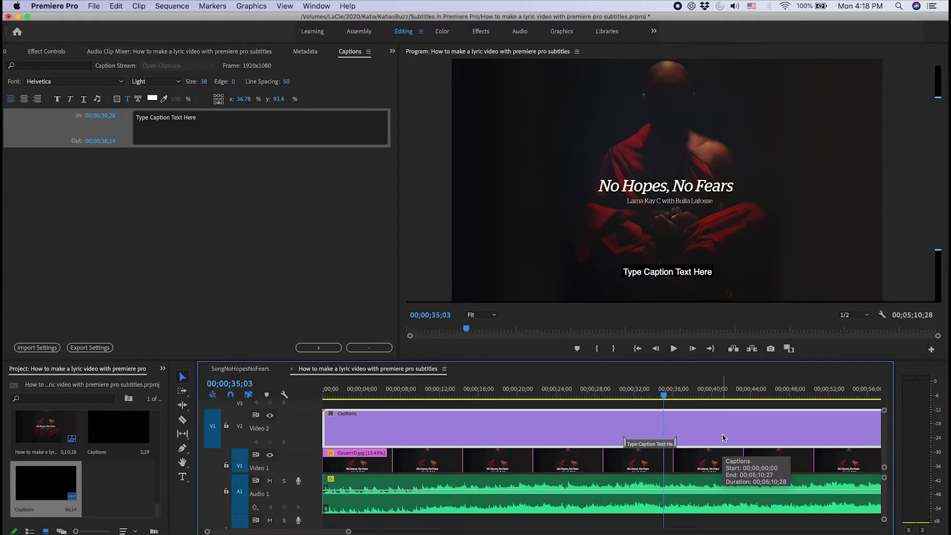
pyautogui.press('space')
pyautogui.moveTo(674, 443); pyautogui.dragTo(665, 443)
pyautogui.click(626, 396)
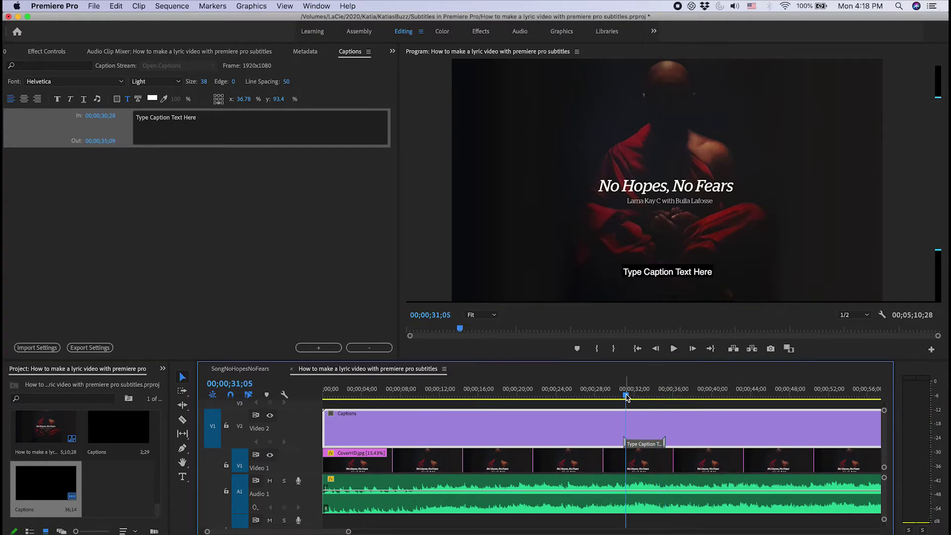
pyautogui.press('space')
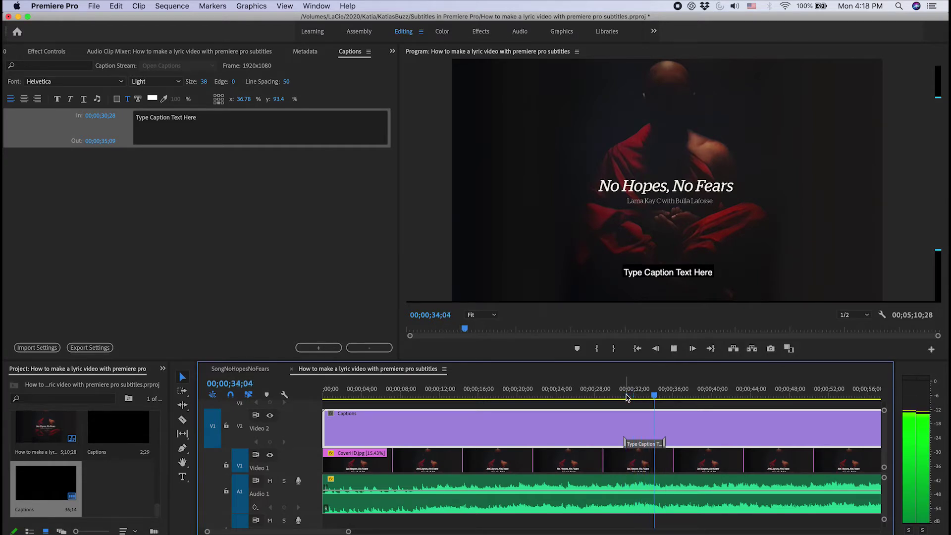
pyautogui.press('space')
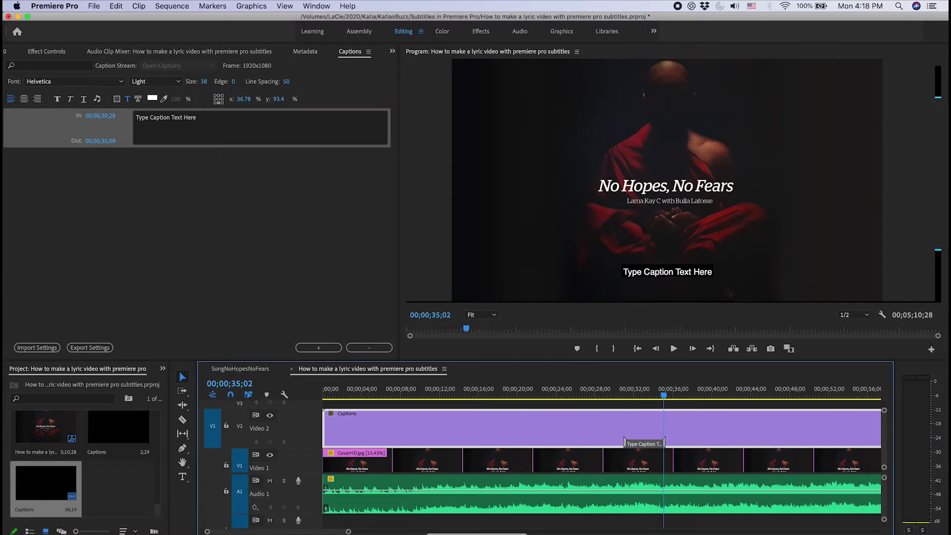
pyautogui.press('super+Tab')
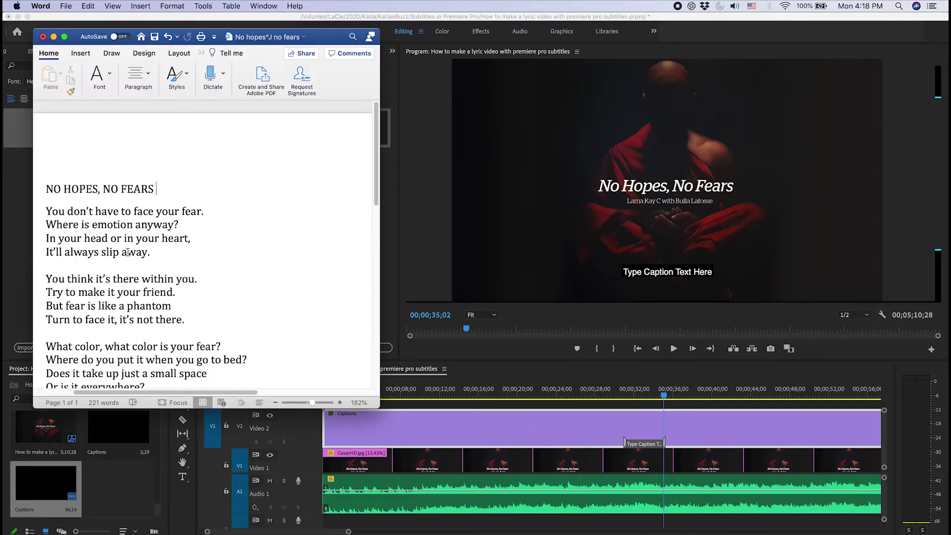
# Step: Paste the Word lyric “You don't have to face your fear.” into the first caption and add an empty second caption
pyautogui.tripleClick(114, 209)
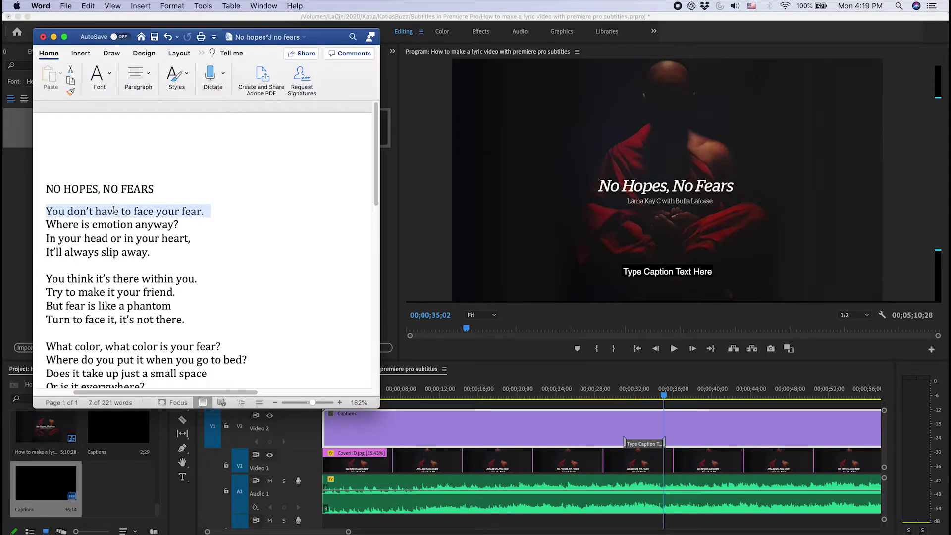
pyautogui.press('super+c')
pyautogui.click(641, 446)
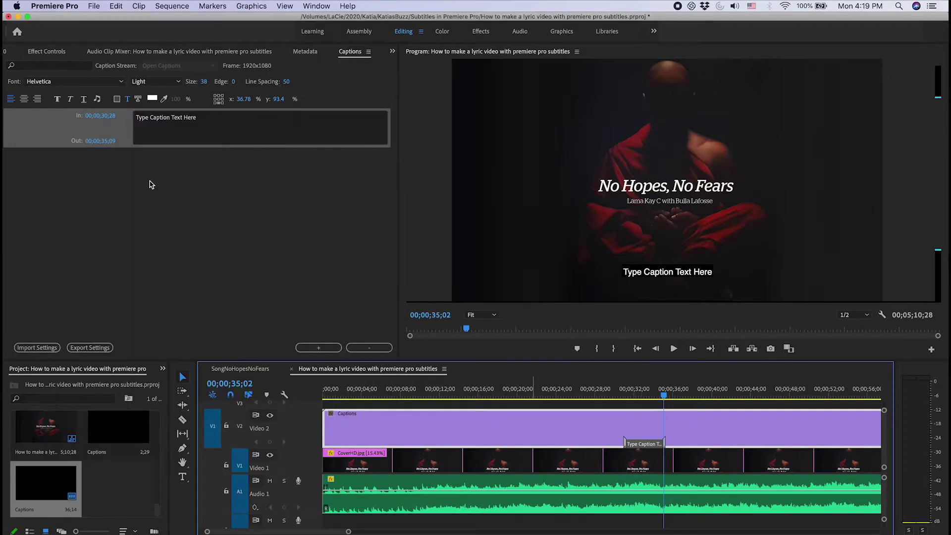
pyautogui.click(171, 120)
pyautogui.press('super+v')
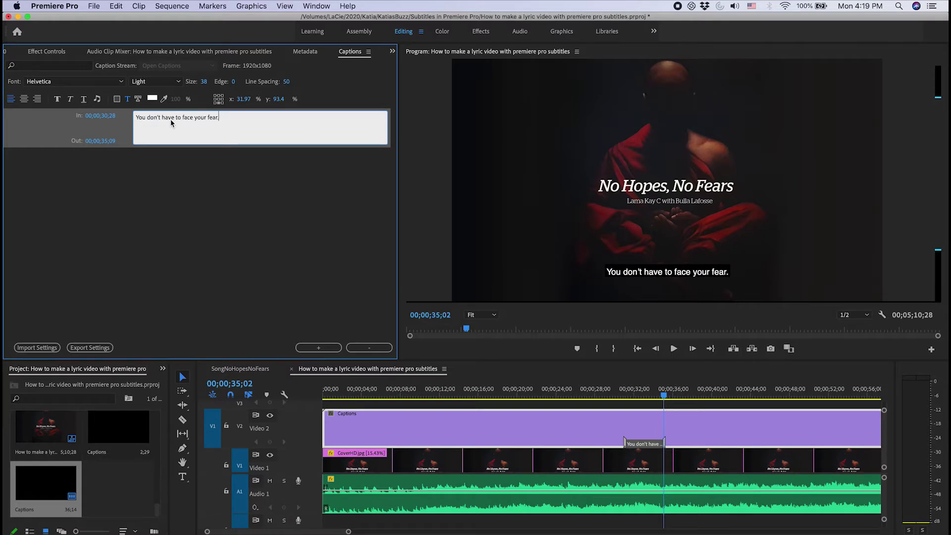
pyautogui.click(382, 400)
pyautogui.press('space')
pyautogui.press('space')
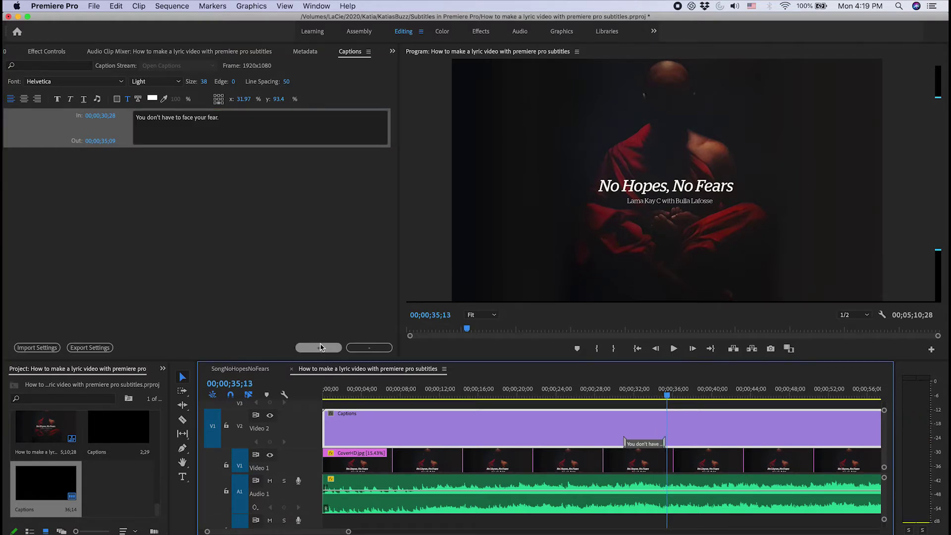
pyautogui.click(319, 348)
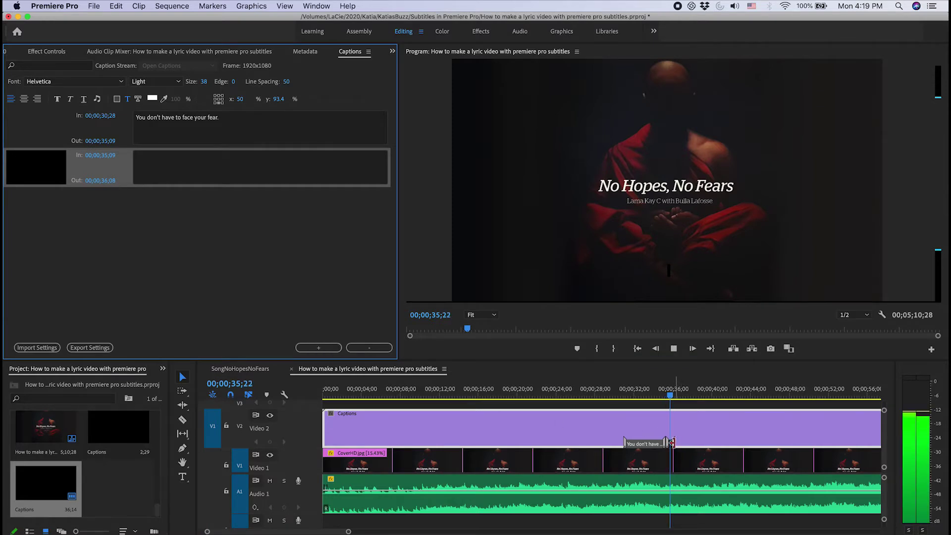
# Step: Time the second caption to end at 00;00;39;28, checking it in playback
pyautogui.moveTo(672, 442); pyautogui.dragTo(721, 445)
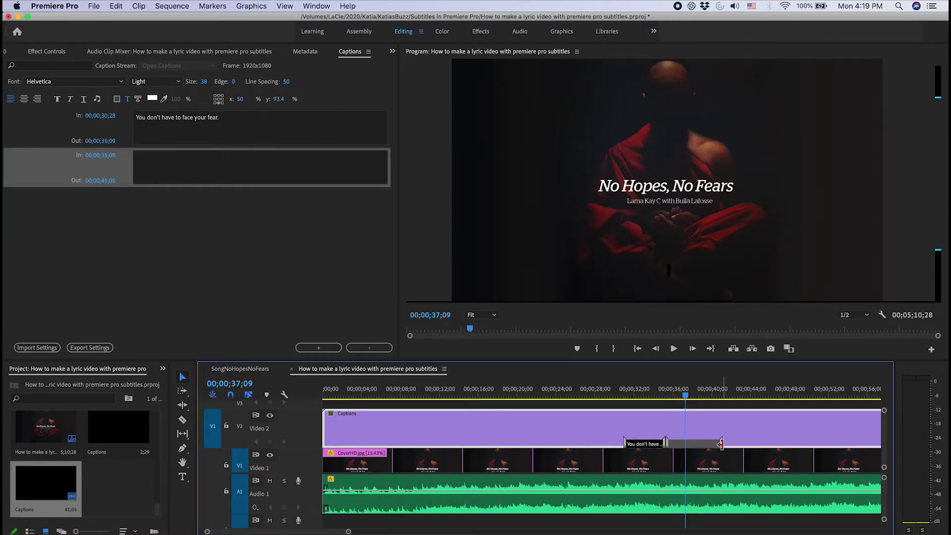
pyautogui.press('space')
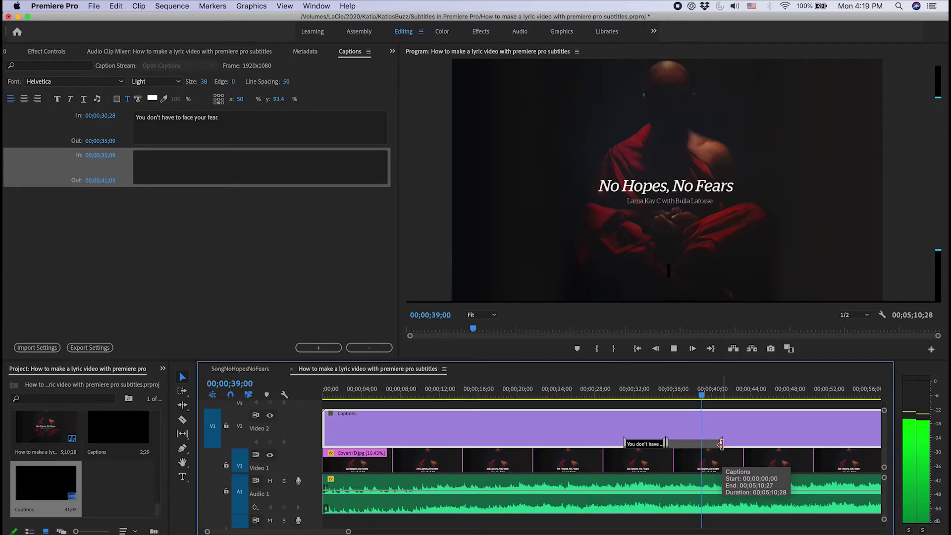
pyautogui.press('space')
pyautogui.moveTo(721, 443); pyautogui.dragTo(709, 443)
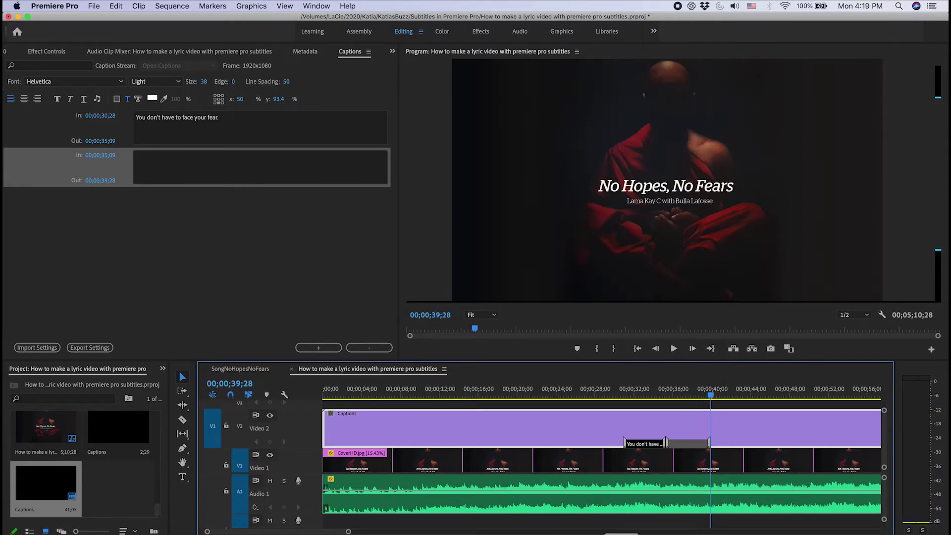
# Step: Paste the lyric “Where is emotion anyway?” from Word into the second caption
pyautogui.press('super+Tab')
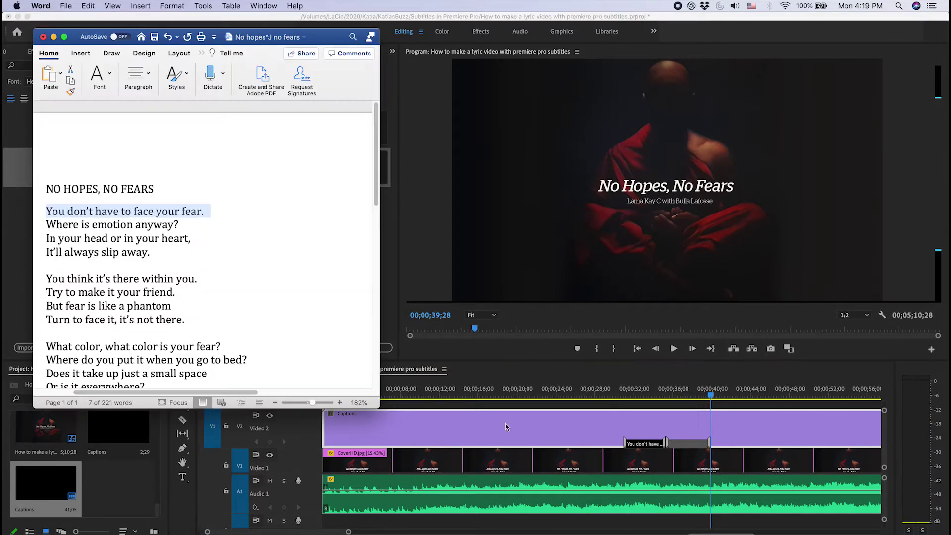
pyautogui.tripleClick(120, 226)
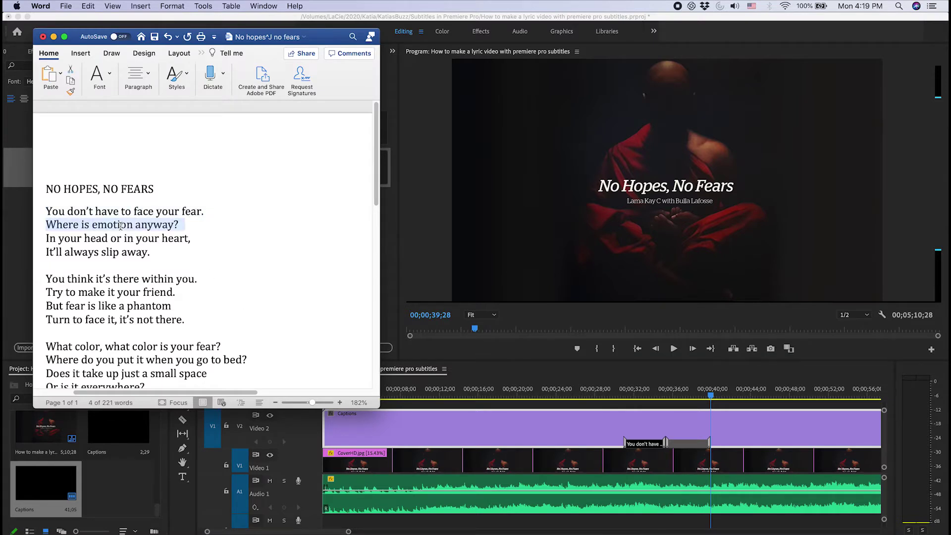
pyautogui.click(695, 449)
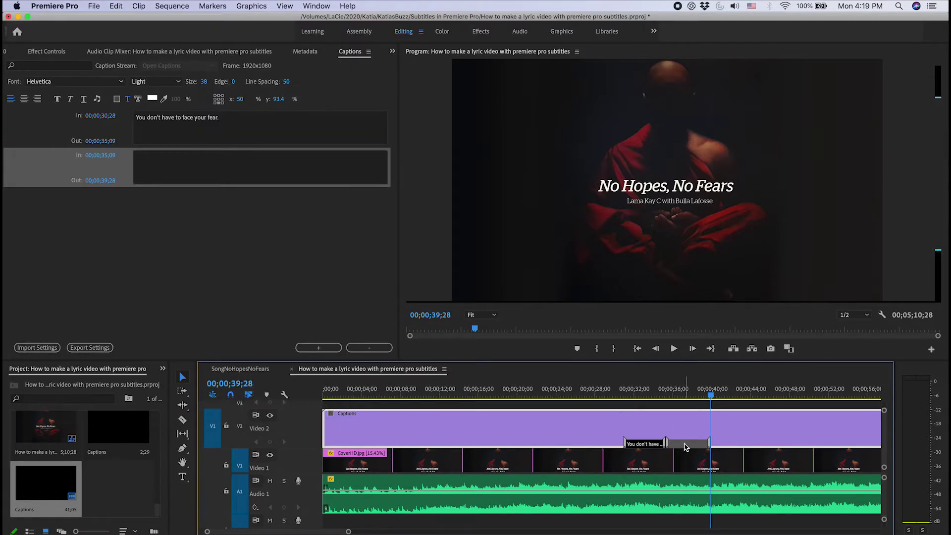
pyautogui.click(681, 400)
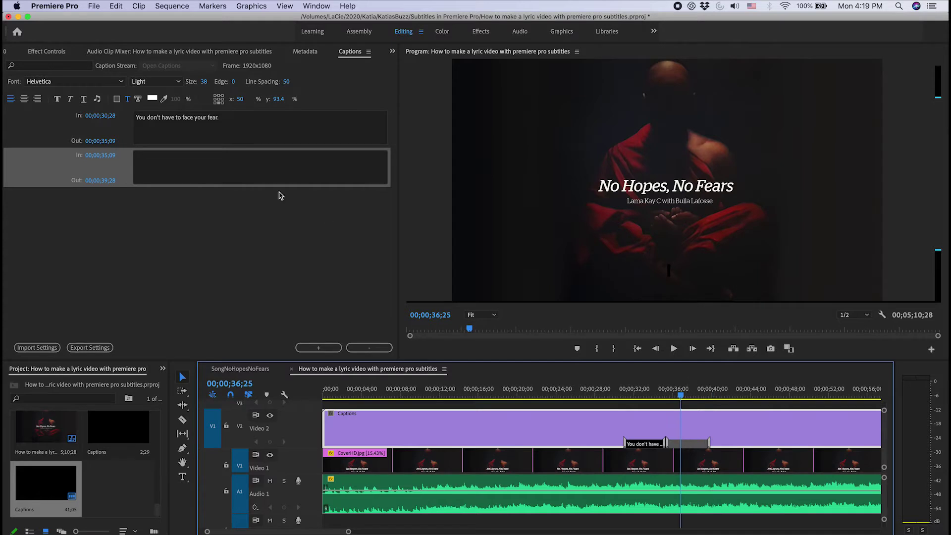
pyautogui.click(225, 171)
pyautogui.press('cmd+v')
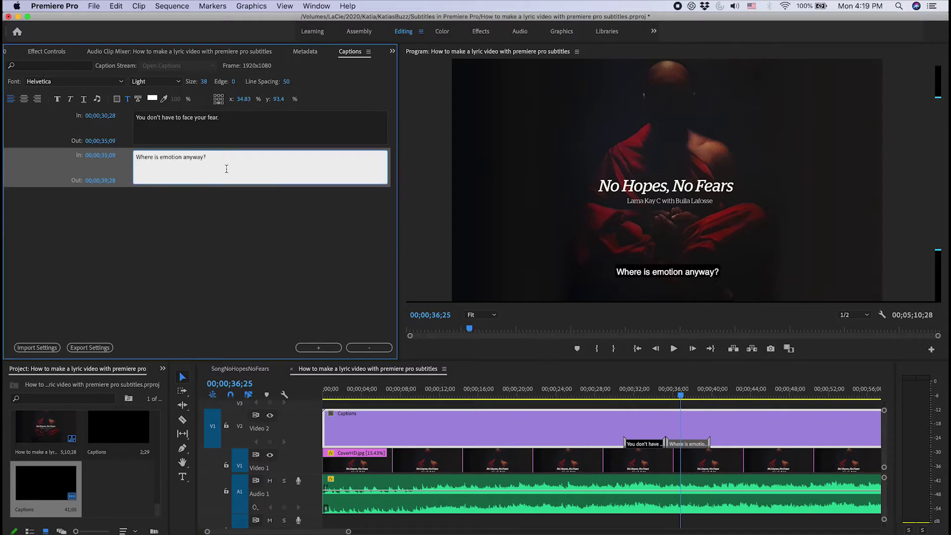
# Step: Add an empty third caption lasting until 00;00;48;22 and play on to hear the next line
pyautogui.click(319, 348)
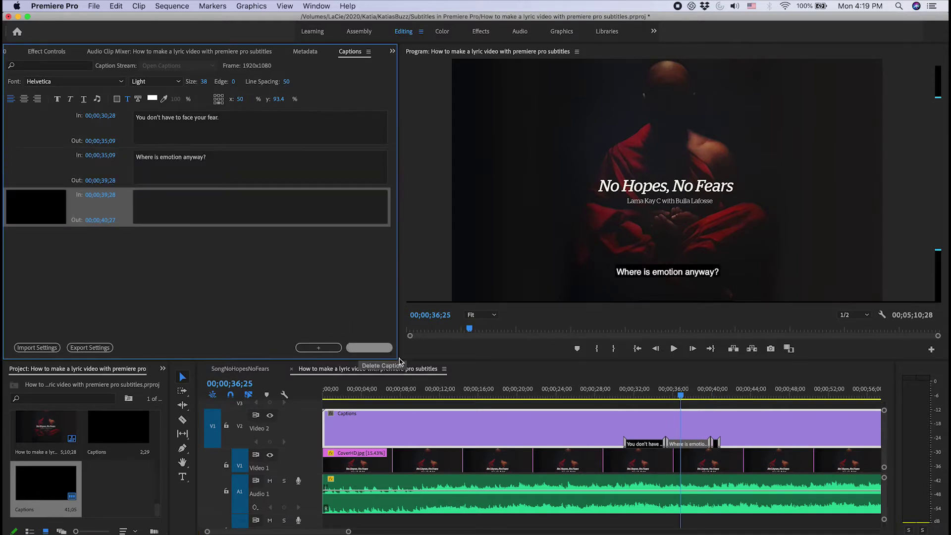
pyautogui.click(710, 395)
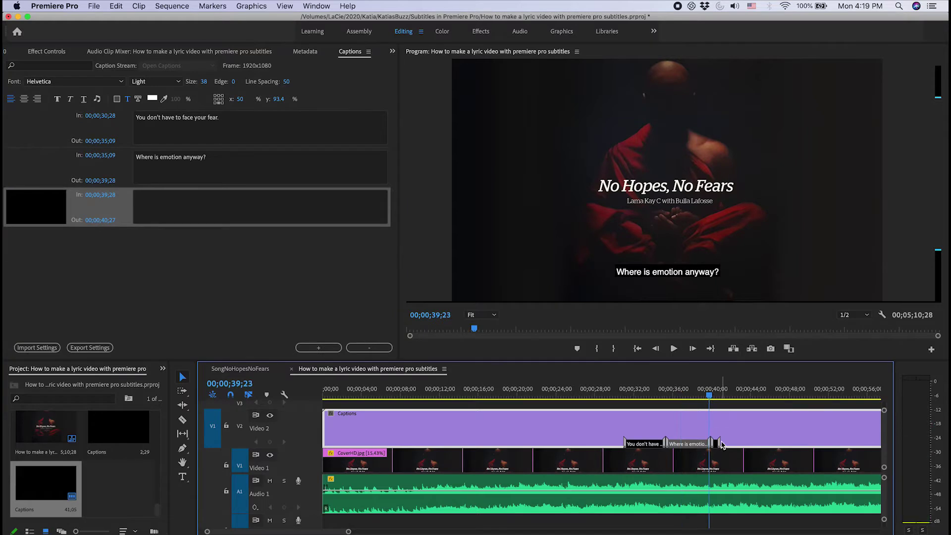
pyautogui.moveTo(720, 443); pyautogui.dragTo(795, 443)
pyautogui.press('space')
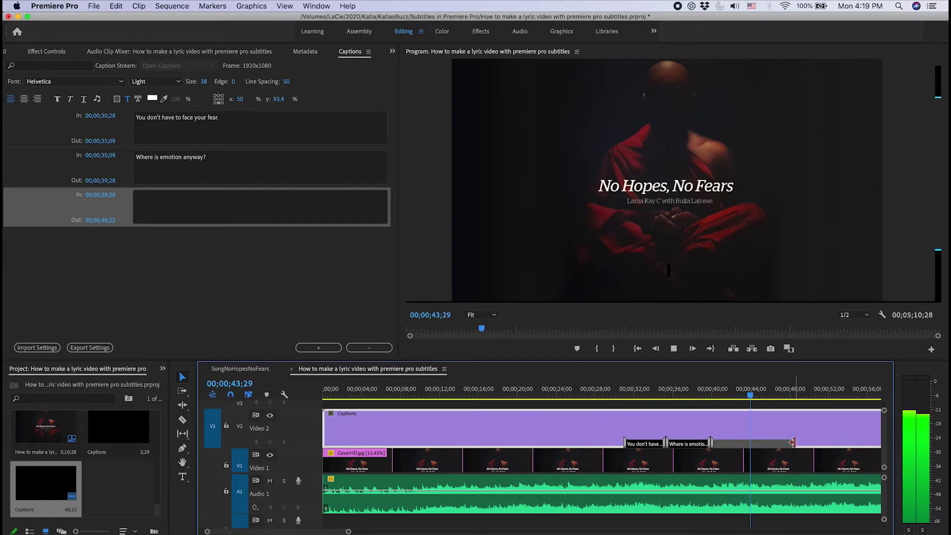
# Step: Trim the third caption to end at 45;27 and paste “In your head or in your heart,” into it
pyautogui.press('space')
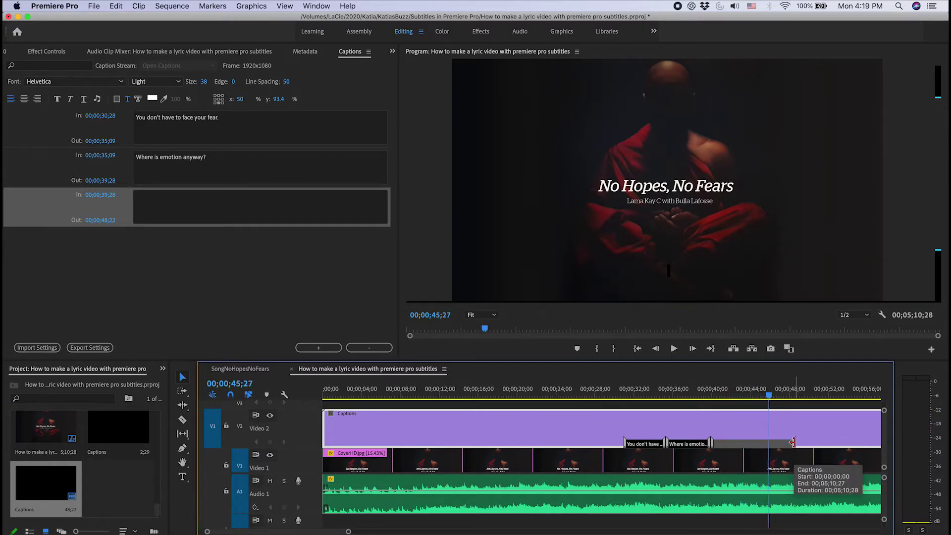
pyautogui.moveTo(791, 443); pyautogui.dragTo(718, 442)
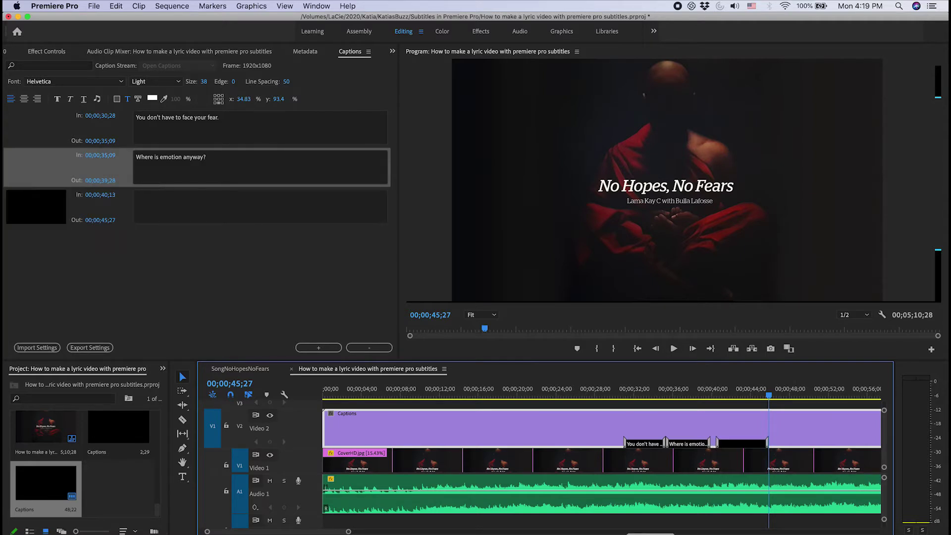
pyautogui.press('super+Tab')
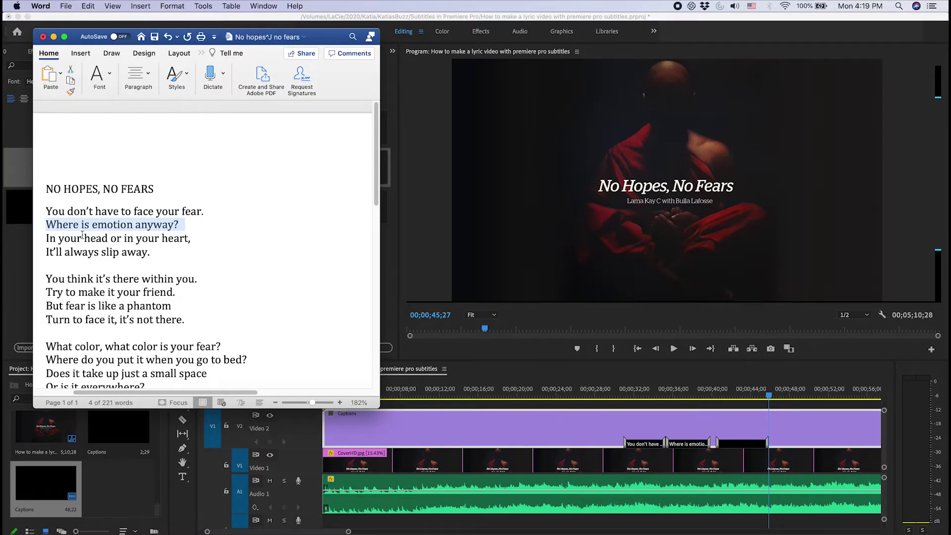
pyautogui.tripleClick(87, 238)
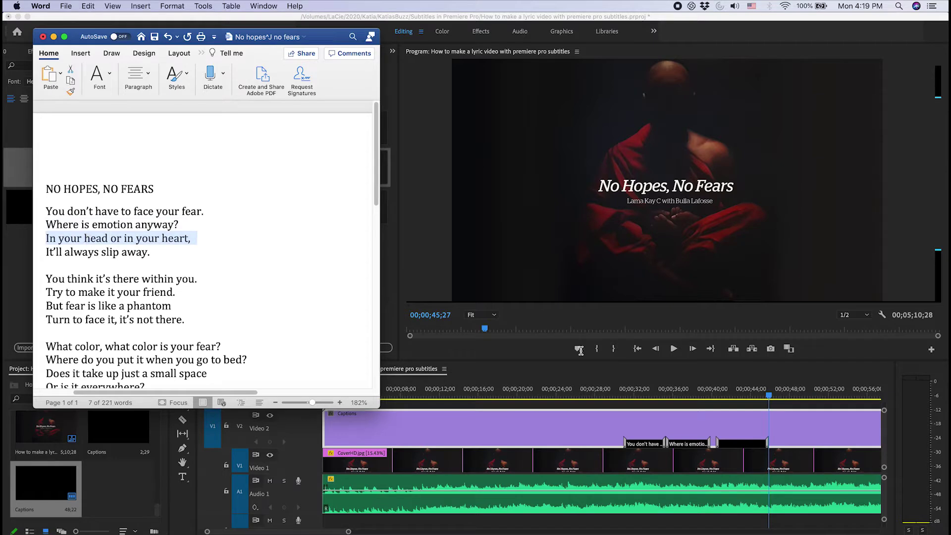
pyautogui.click(738, 444)
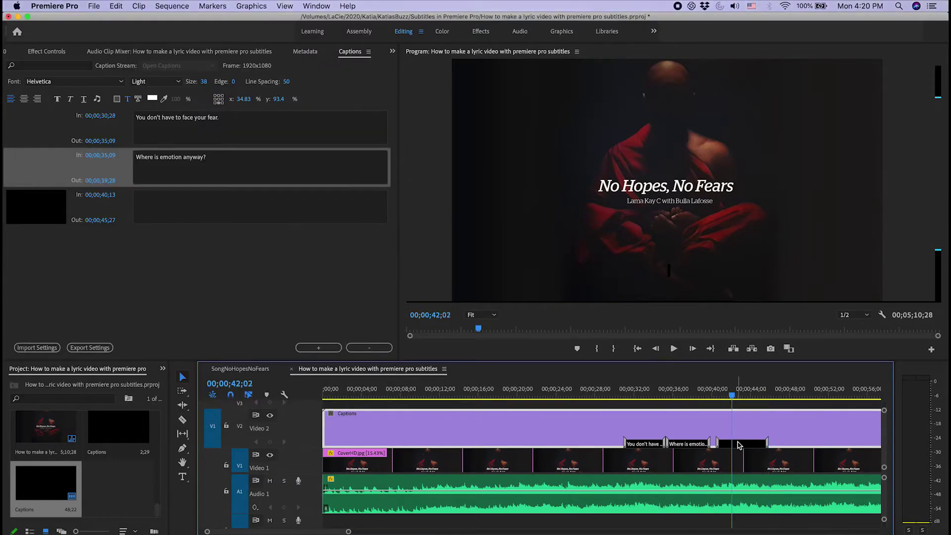
pyautogui.click(157, 200)
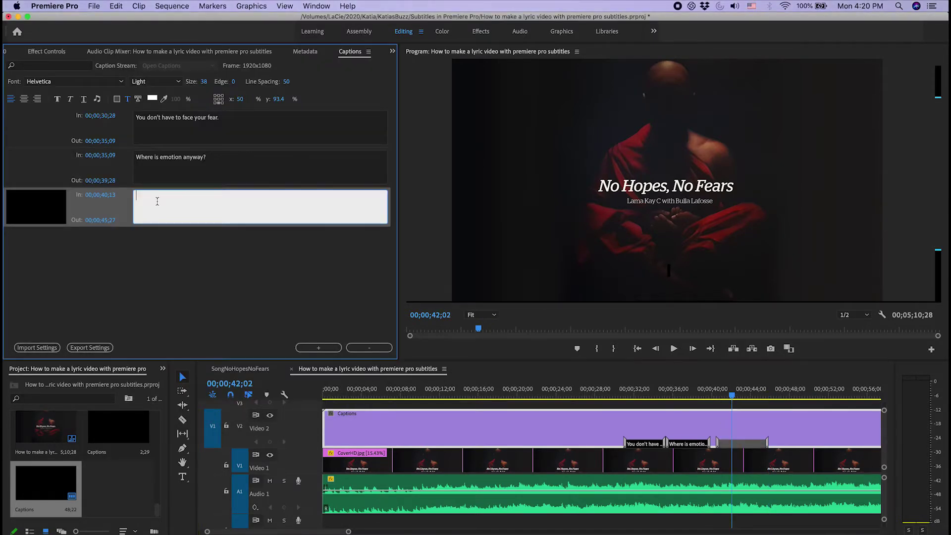
pyautogui.press('super+v')
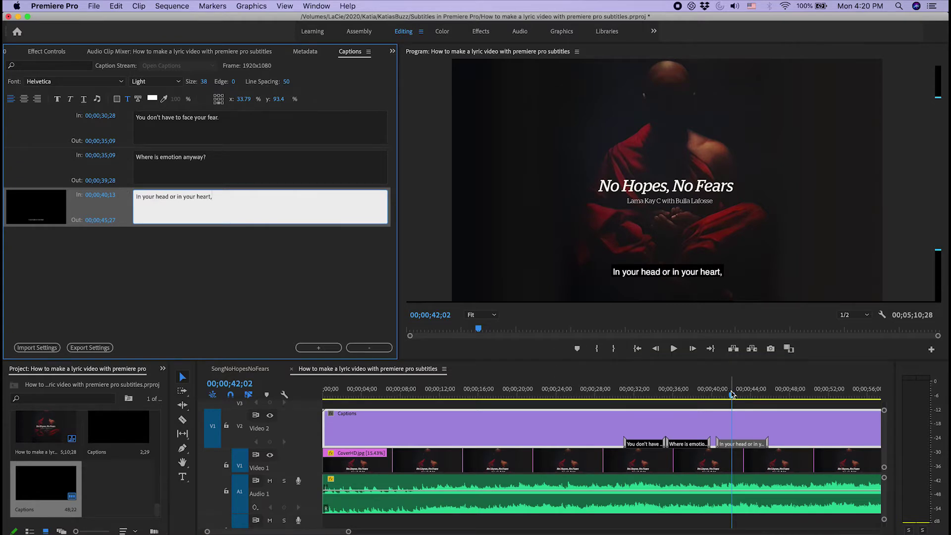
pyautogui.click(732, 394)
pyautogui.press('space')
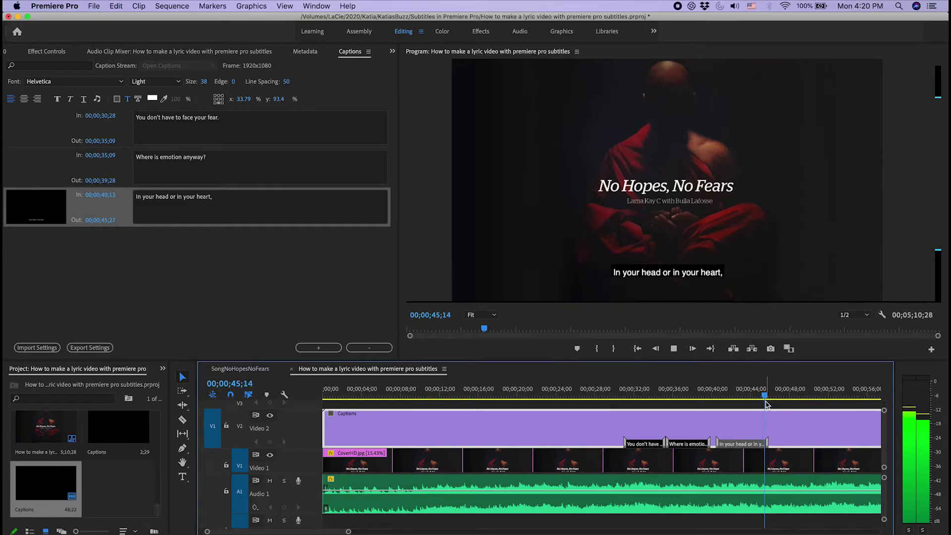
pyautogui.press('space')
# Step: Add a fourth caption and extend it to end at 00;00;50;15
pyautogui.click(319, 348)
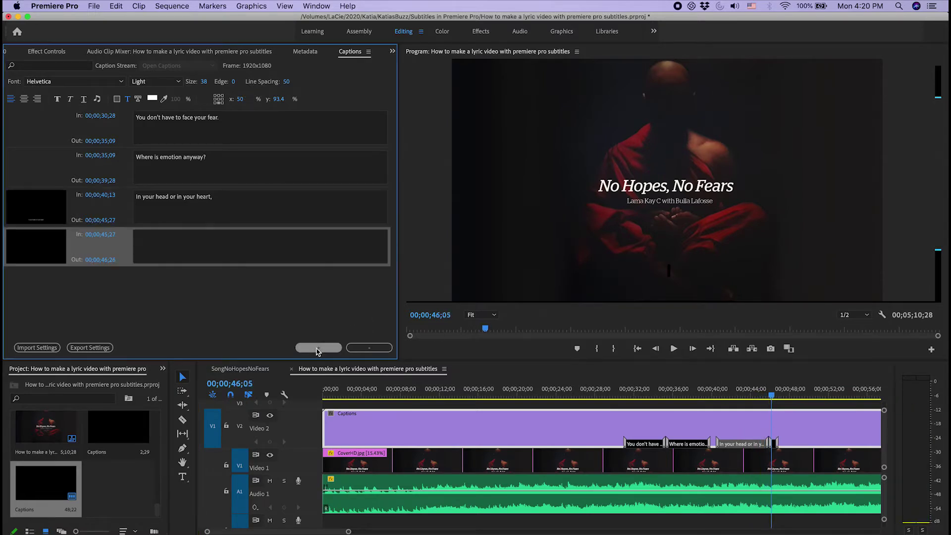
pyautogui.press('space')
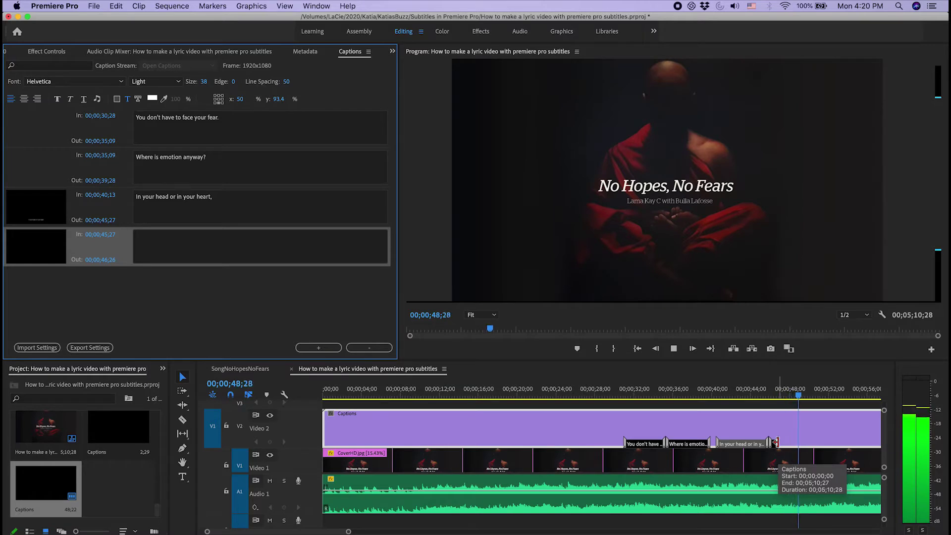
pyautogui.press('space')
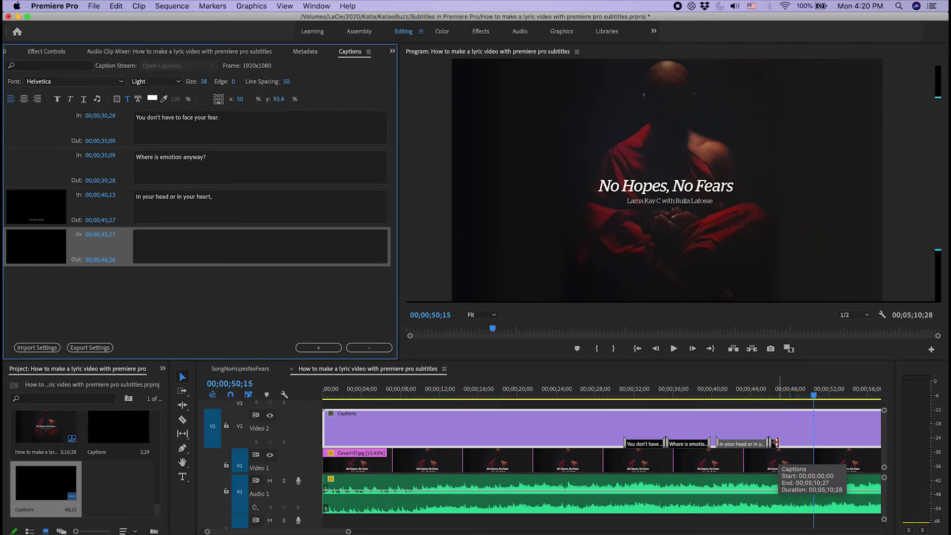
pyautogui.moveTo(776, 442); pyautogui.dragTo(812, 442)
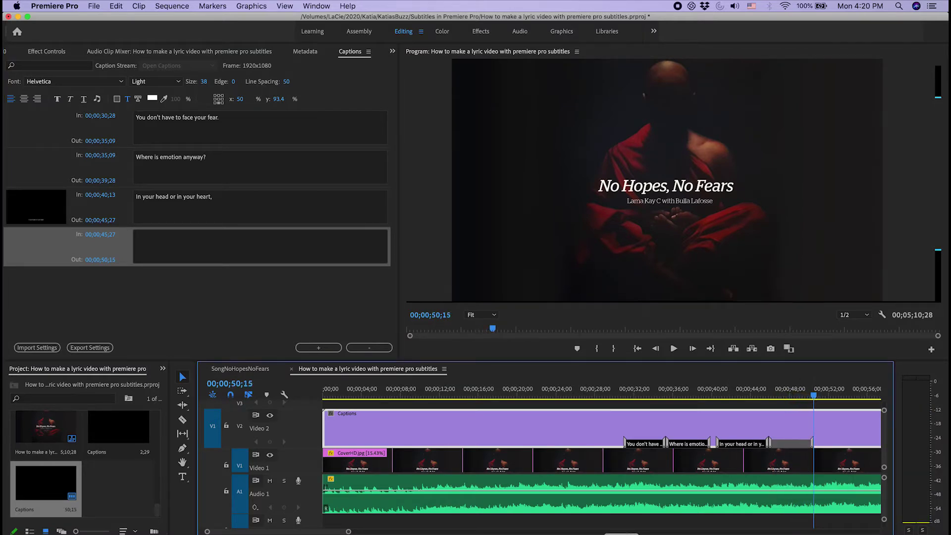
# Step: Paste “It'll always slip away.” from Word into the fourth caption and add an empty fifth caption
pyautogui.press('super+Tab')
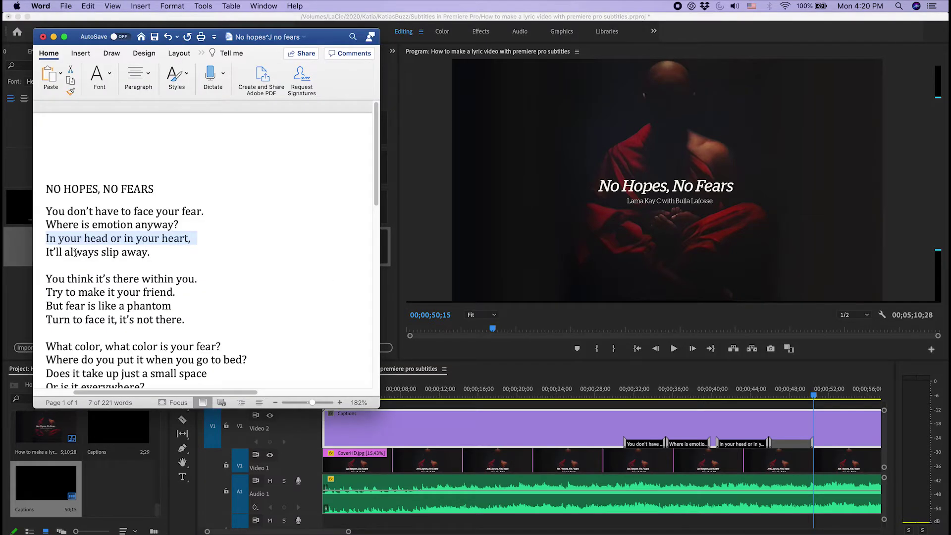
pyautogui.tripleClick(76, 254)
pyautogui.press('super+c')
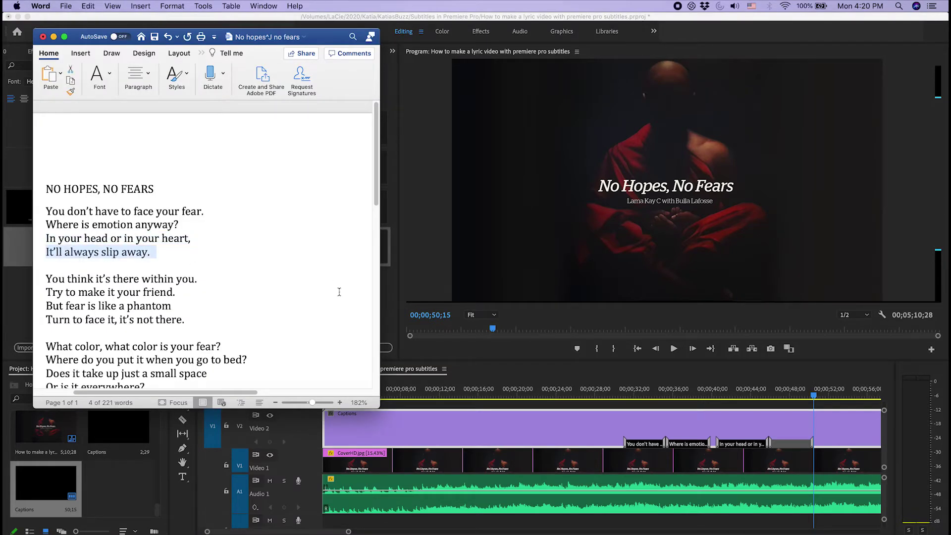
pyautogui.press('super+Tab')
pyautogui.click(796, 403)
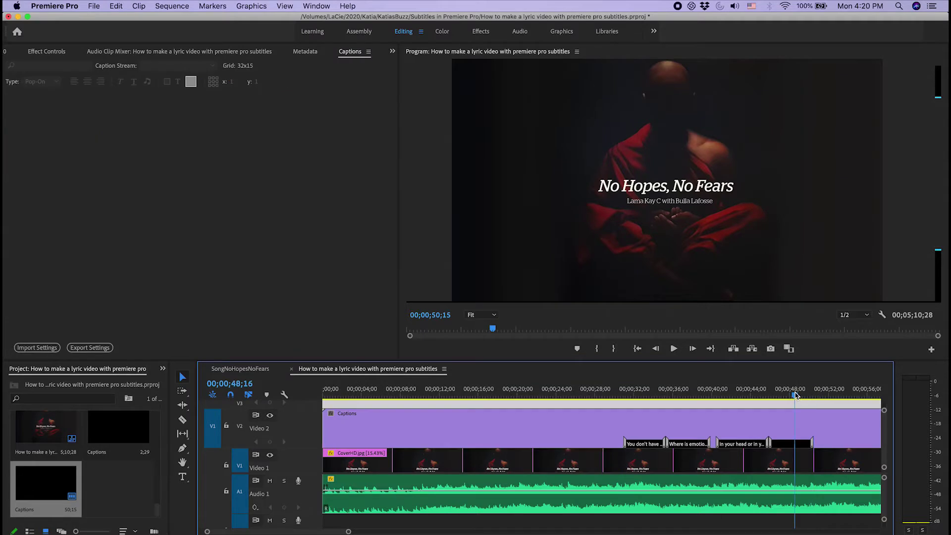
pyautogui.doubleClick(794, 426)
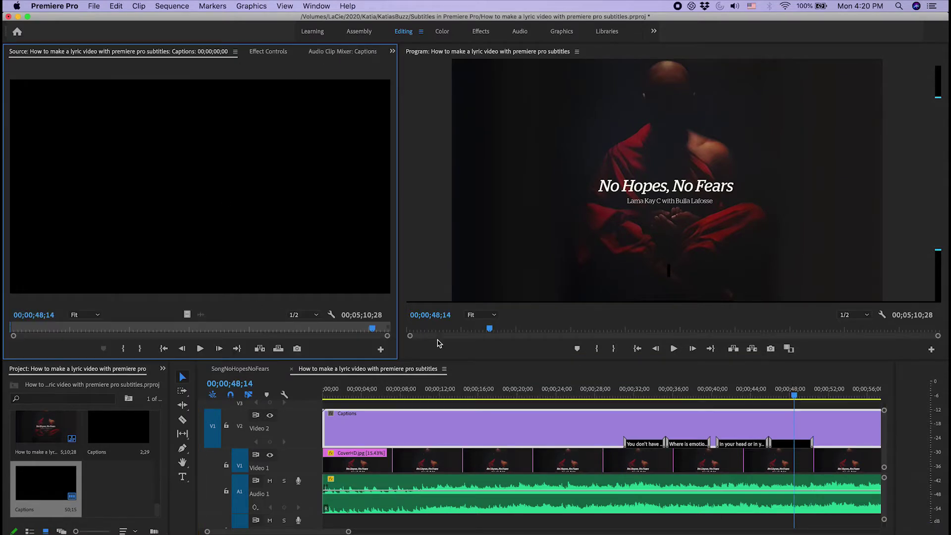
pyautogui.doubleClick(785, 445)
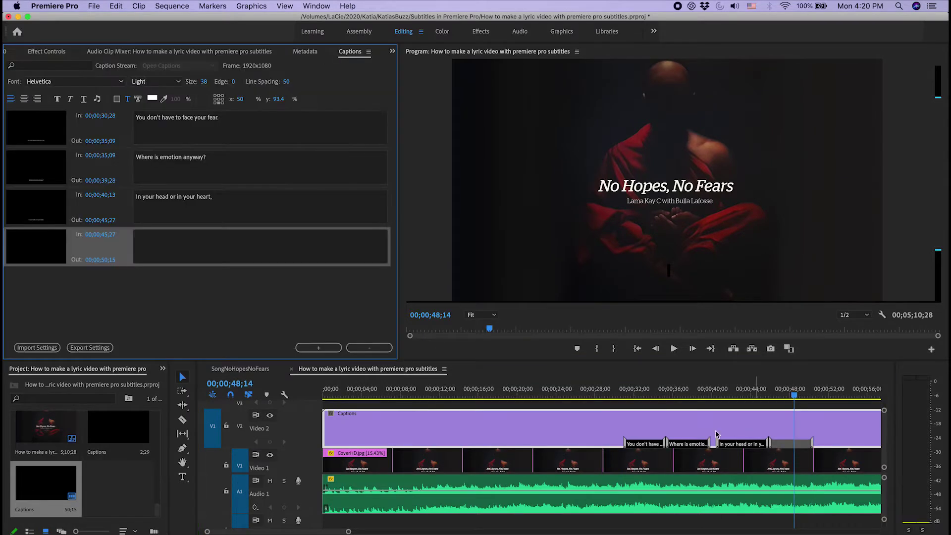
pyautogui.click(172, 246)
pyautogui.press('super+v')
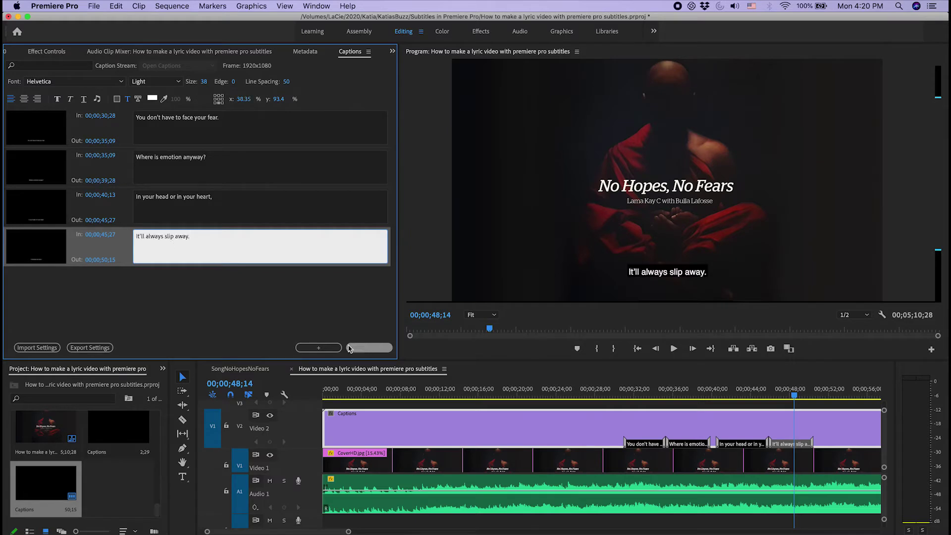
pyautogui.click(321, 349)
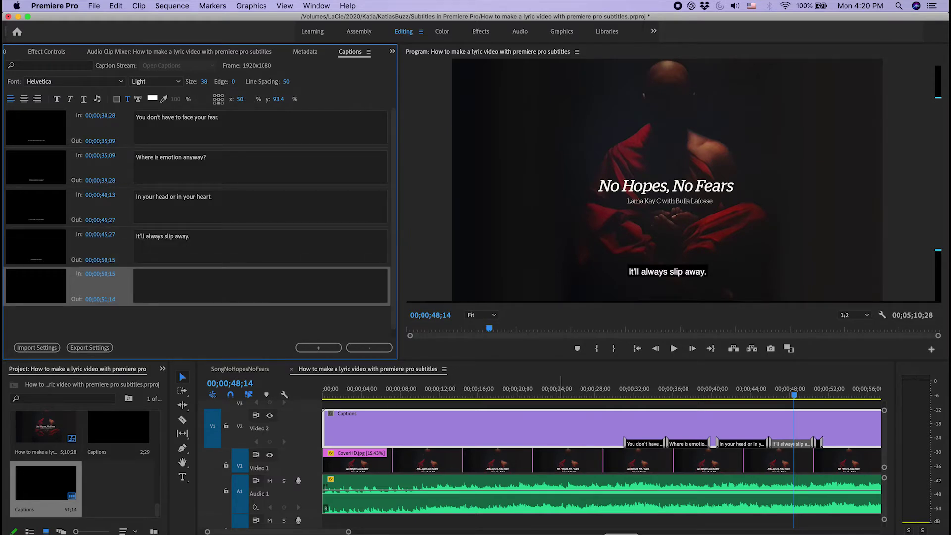
# Step: Copy the lyric line “You think it's there within you.” from the Word document
pyautogui.press('super+Tab')
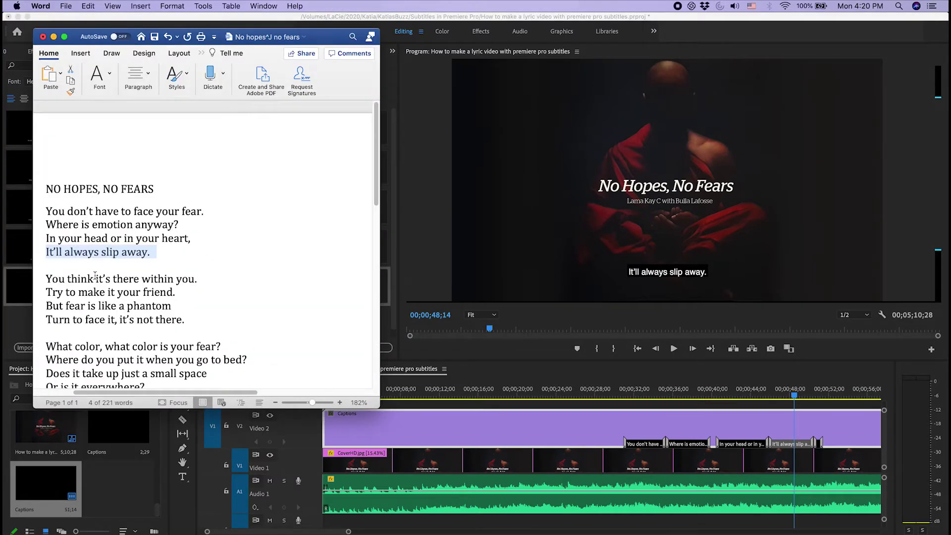
pyautogui.tripleClick(78, 280)
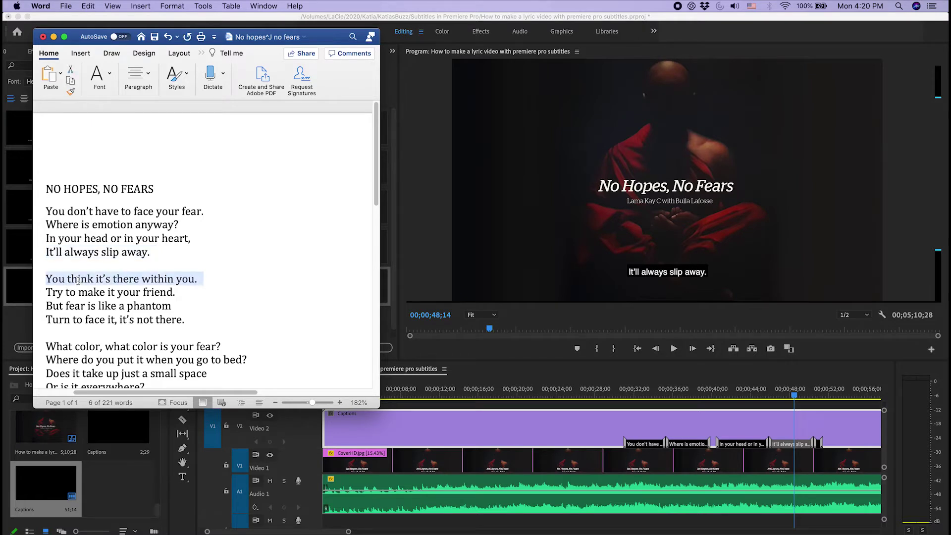
pyautogui.press('super+Tab')
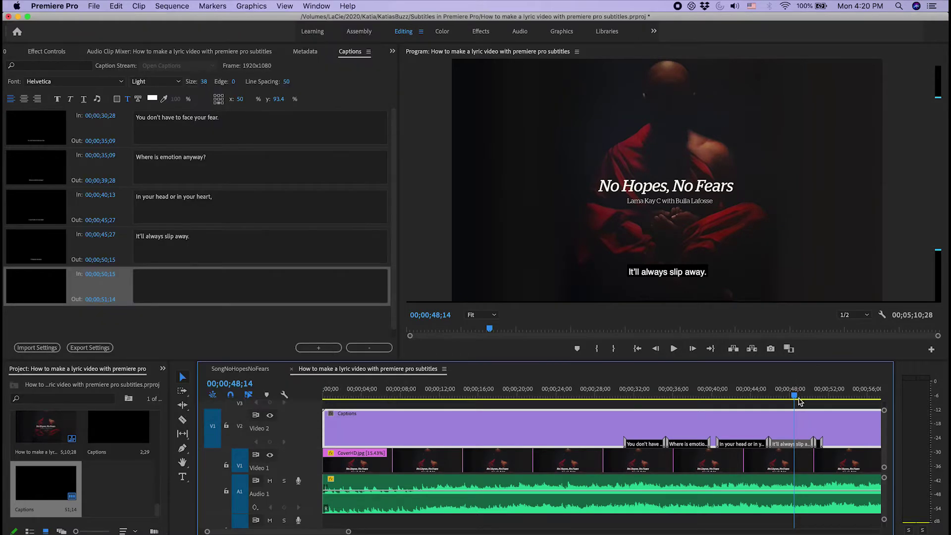
# Step: Position the empty fifth caption to start at 00;00;51;27, where that lyric begins
pyautogui.press('h')
pyautogui.click(812, 396)
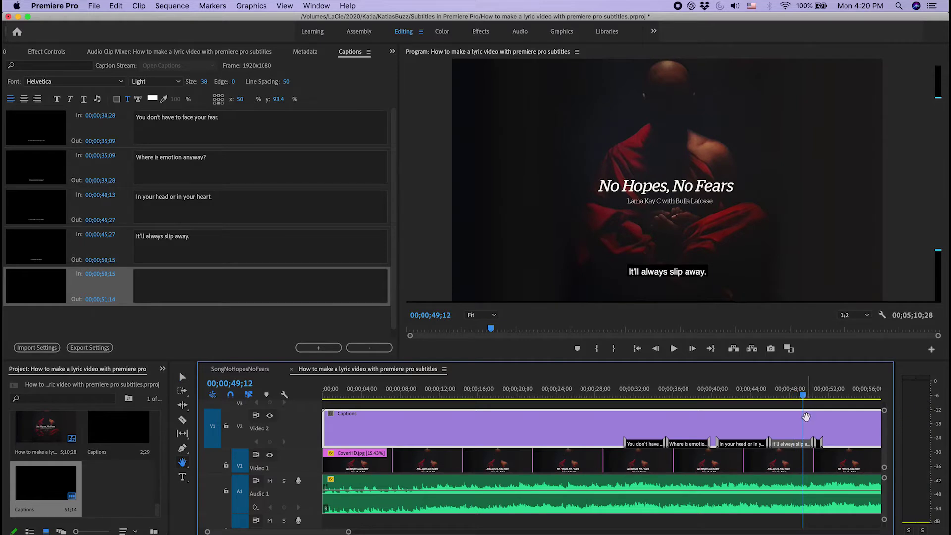
pyautogui.moveTo(804, 427); pyautogui.dragTo(547, 398)
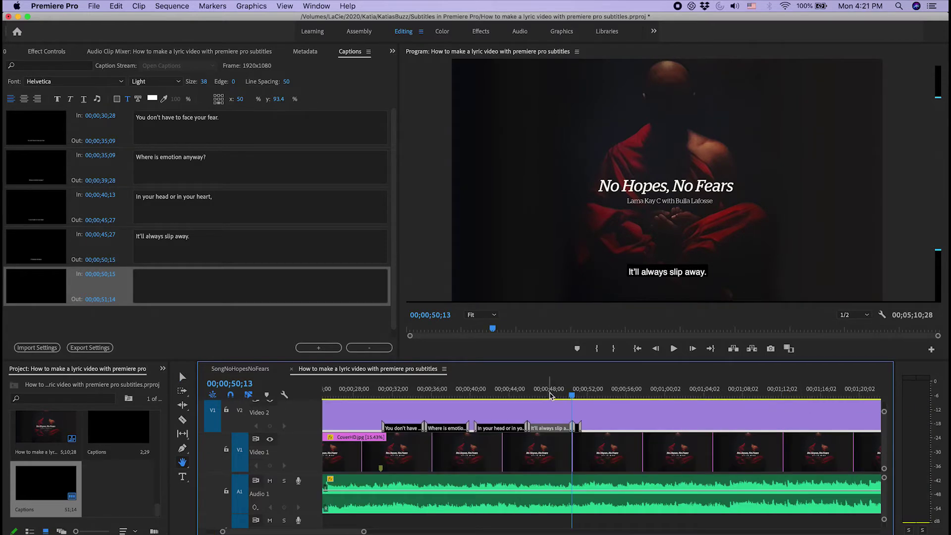
pyautogui.press('space')
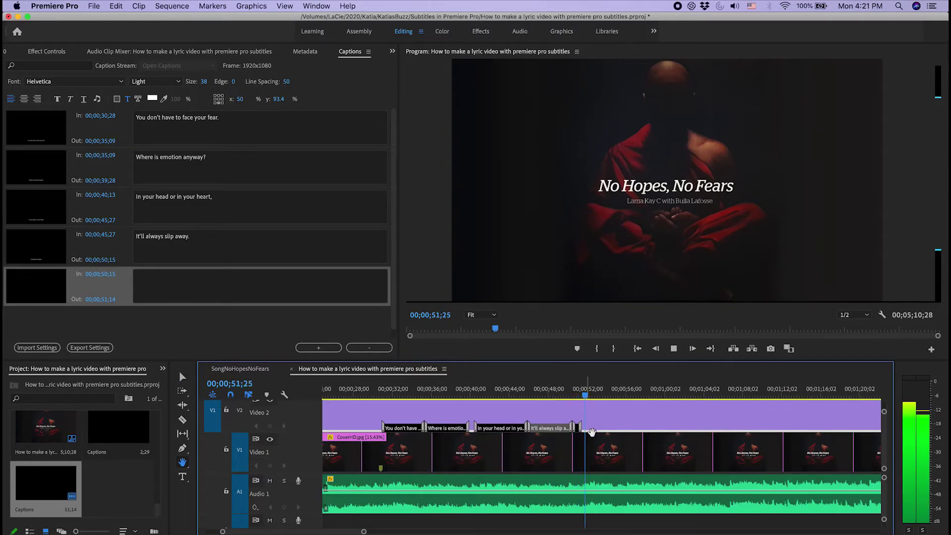
pyautogui.press('space')
pyautogui.press('v')
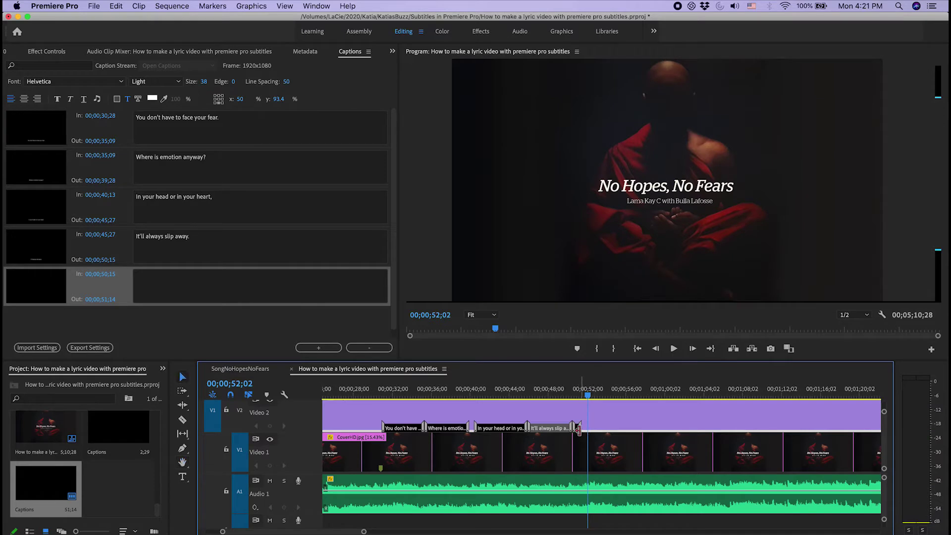
pyautogui.moveTo(577, 427); pyautogui.dragTo(688, 427)
pyautogui.moveTo(600, 429); pyautogui.dragTo(631, 430)
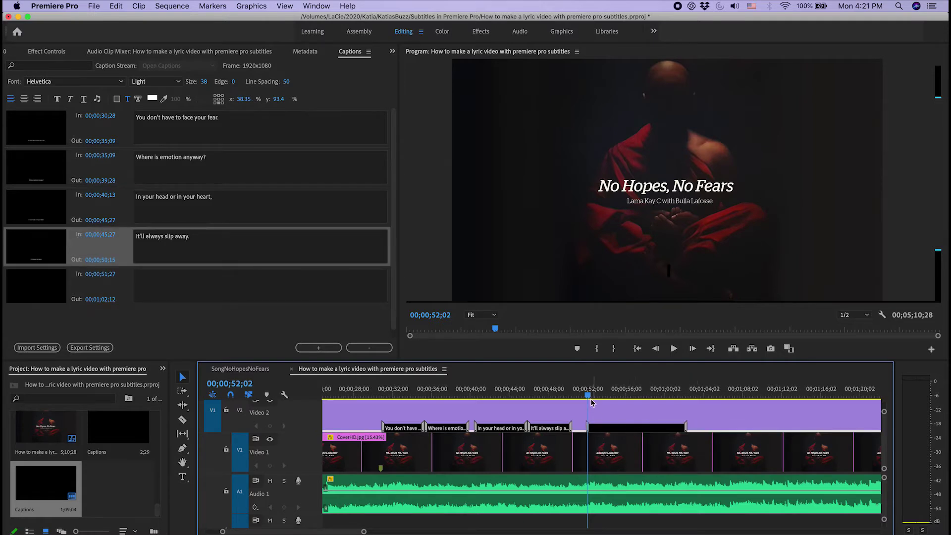
# Step: Trim the fifth caption to end at 00;00;55;14 and paste the lyric into it
pyautogui.press('space')
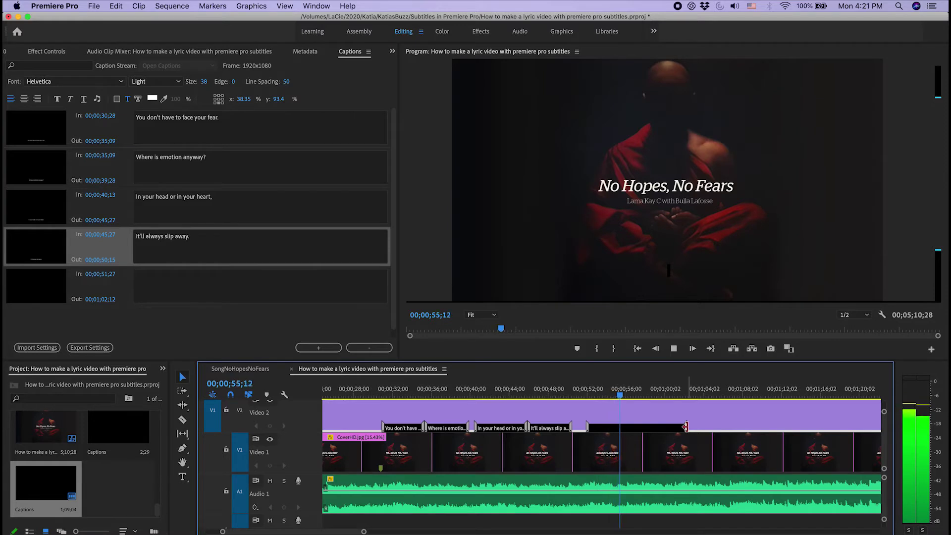
pyautogui.press('space')
pyautogui.moveTo(686, 427); pyautogui.dragTo(620, 427)
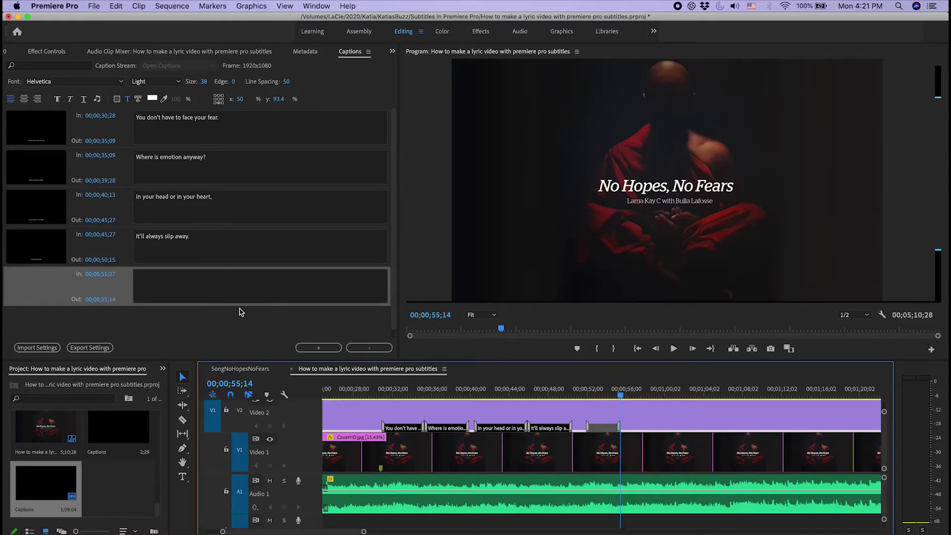
pyautogui.click(174, 286)
pyautogui.press('super+v')
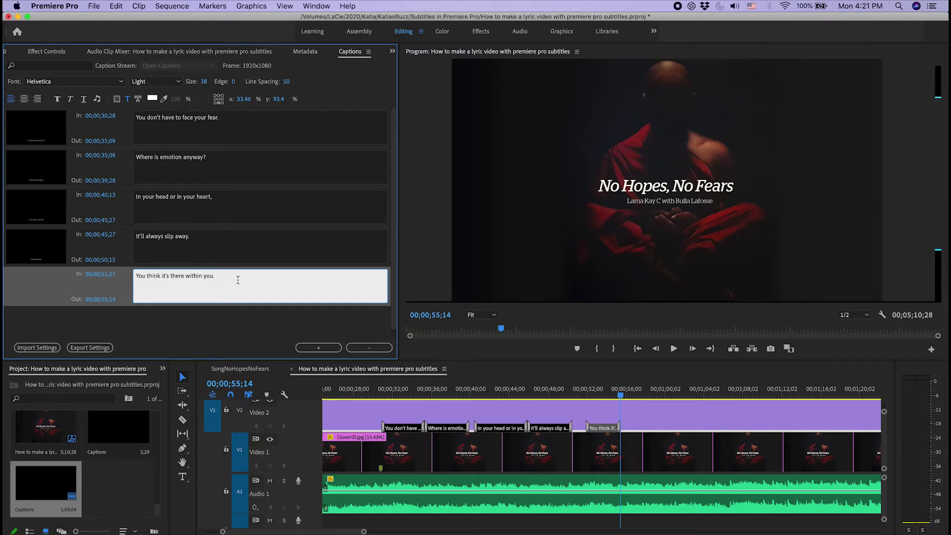
pyautogui.click(542, 394)
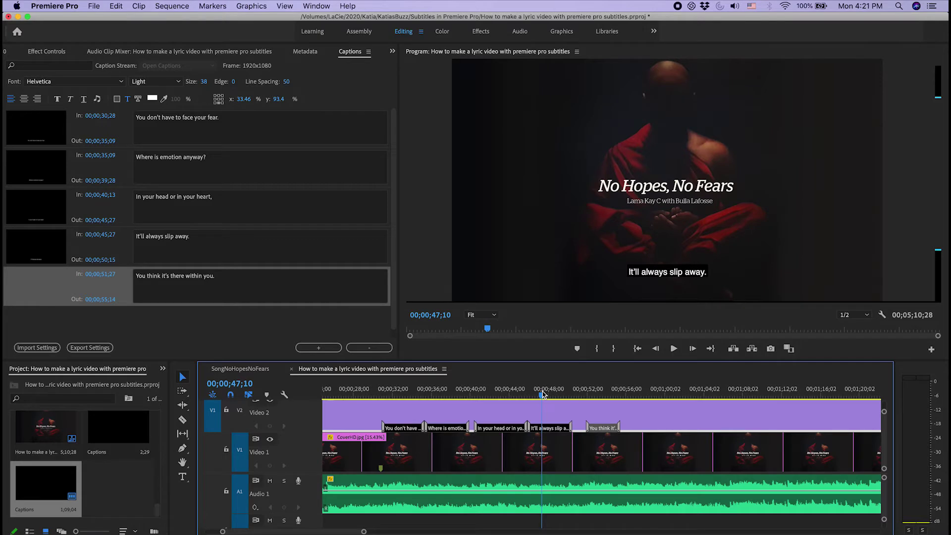
pyautogui.click(594, 394)
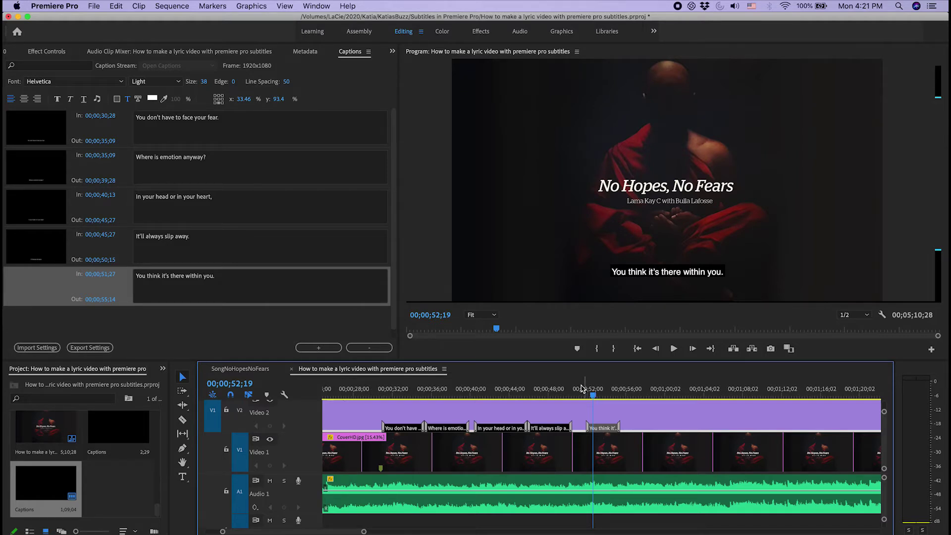
pyautogui.click(401, 394)
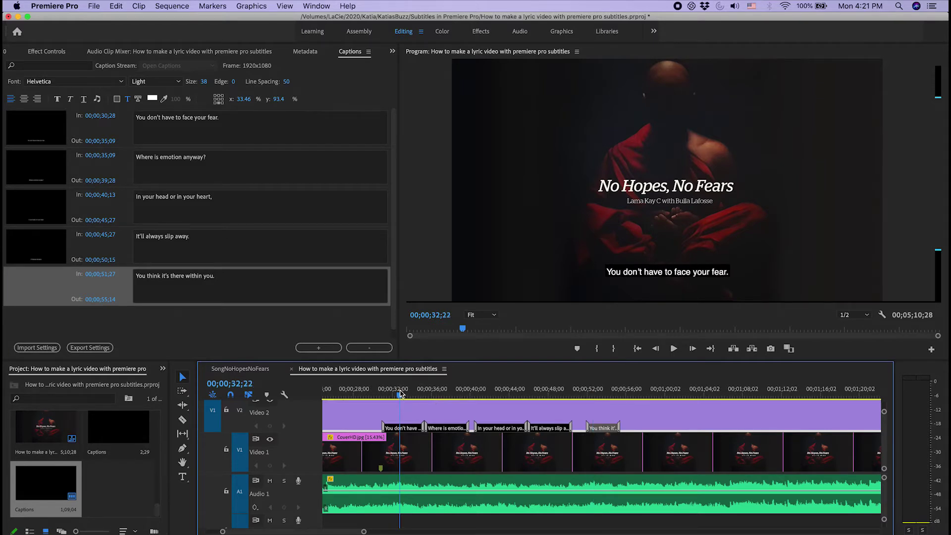
pyautogui.click(34, 132)
# Step: Select all five lyric captions together so they can be set to Calibri size 72
pyautogui.click(33, 131)
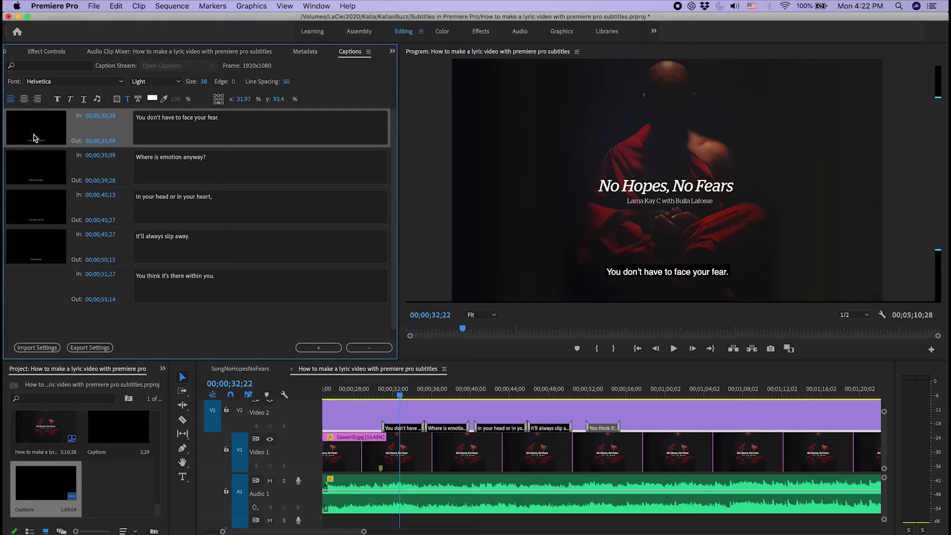
pyautogui.keyDown('shift'); pyautogui.click(36, 163); pyautogui.keyUp('shift')
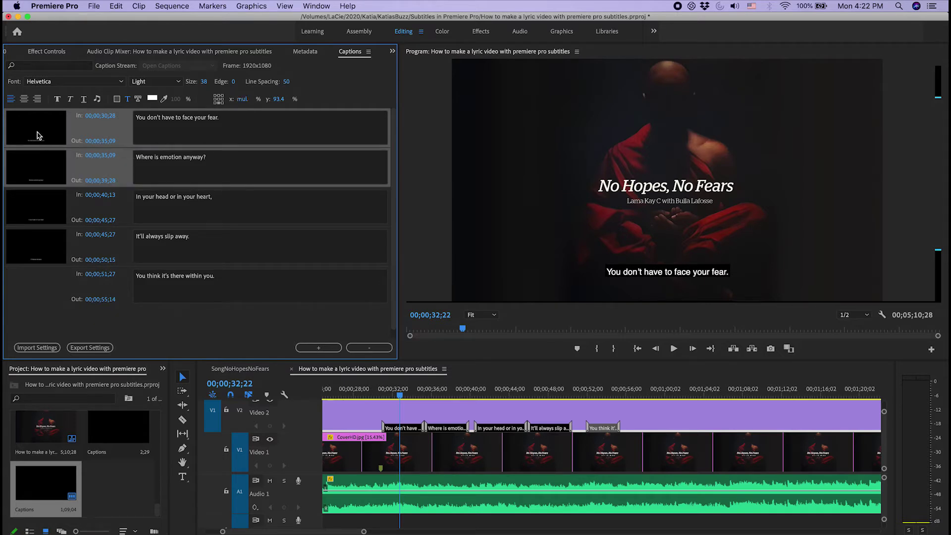
pyautogui.keyDown('shift'); pyautogui.click(37, 205); pyautogui.keyUp('shift')
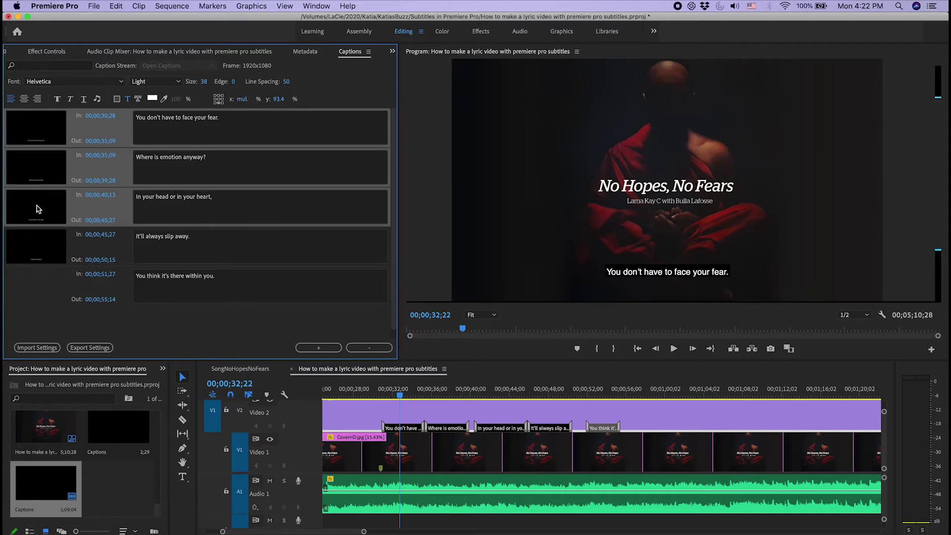
pyautogui.keyDown('shift'); pyautogui.click(41, 251); pyautogui.keyUp('shift')
pyautogui.keyDown('shift'); pyautogui.click(38, 299); pyautogui.keyUp('shift')
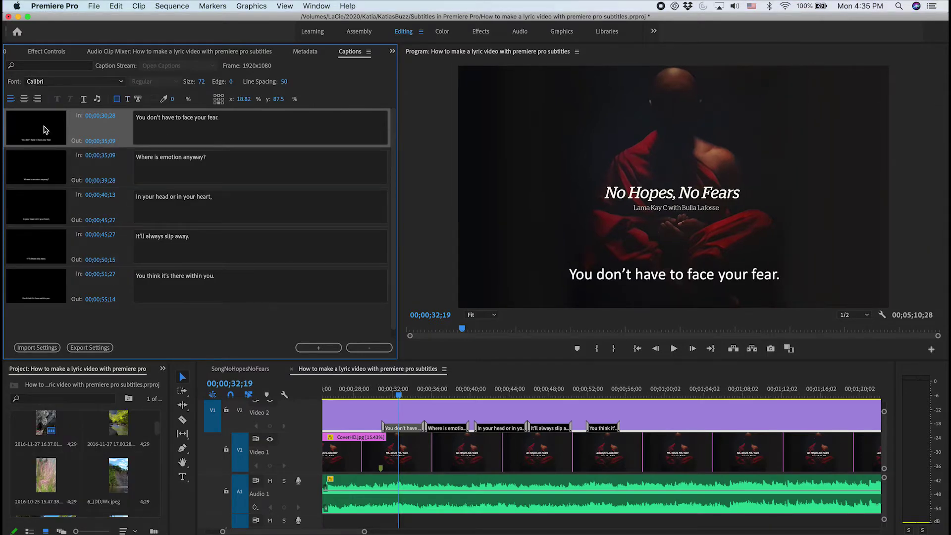
# Step: Scrub the captions' line spacing up to 100 and their size to 73
pyautogui.keyDown('shift'); pyautogui.click(42, 291); pyautogui.keyUp('shift')
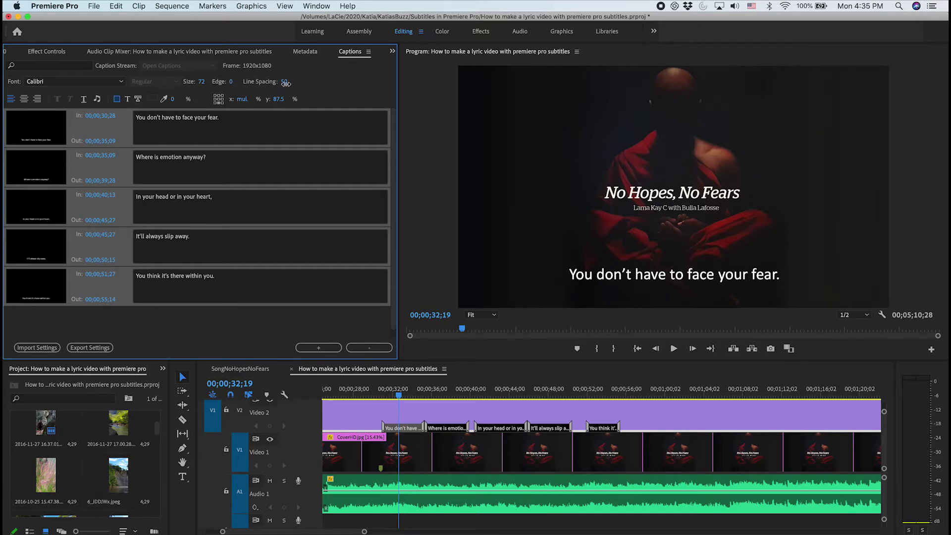
pyautogui.moveTo(285, 83); pyautogui.dragTo(329, 88)
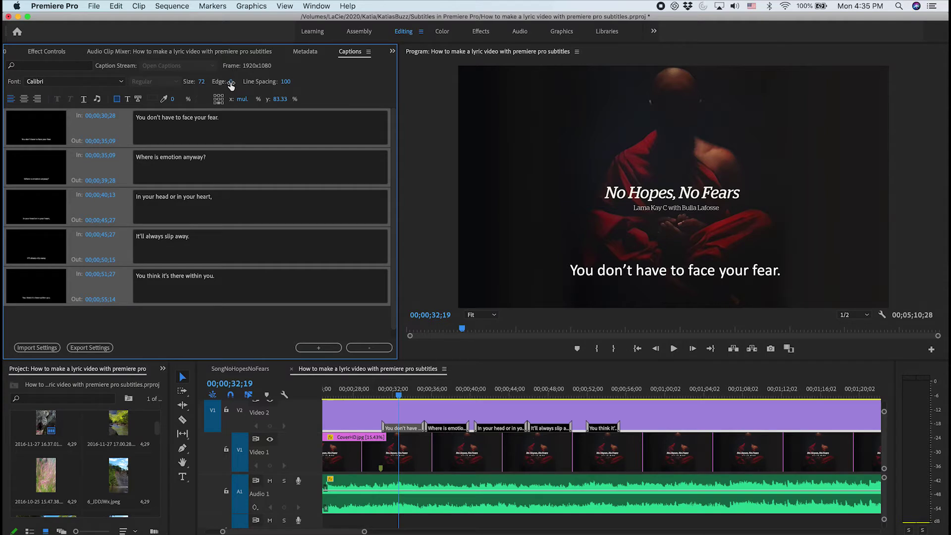
pyautogui.moveTo(231, 84); pyautogui.dragTo(181, 87)
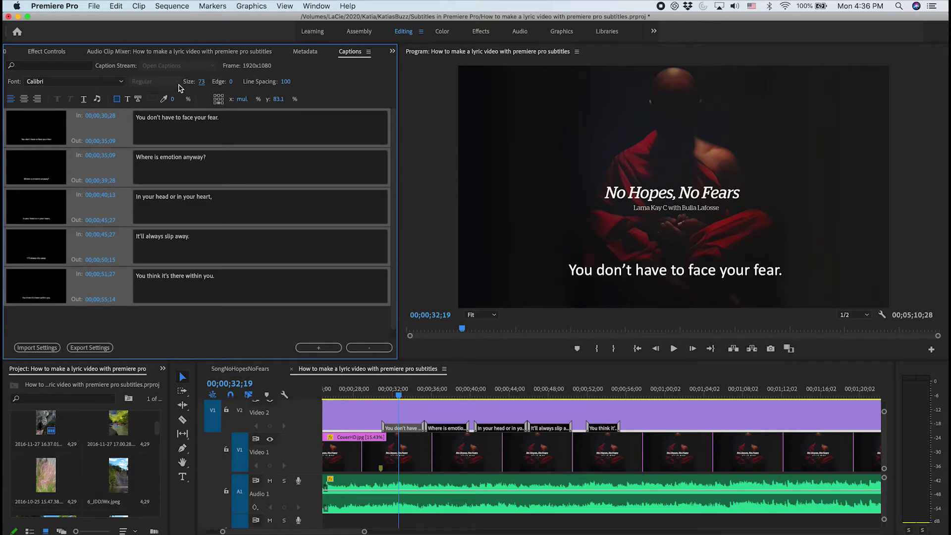
pyautogui.click(219, 100)
# Step: Try top, middle and right caption placements, then drag the caption below the title
pyautogui.click(220, 99)
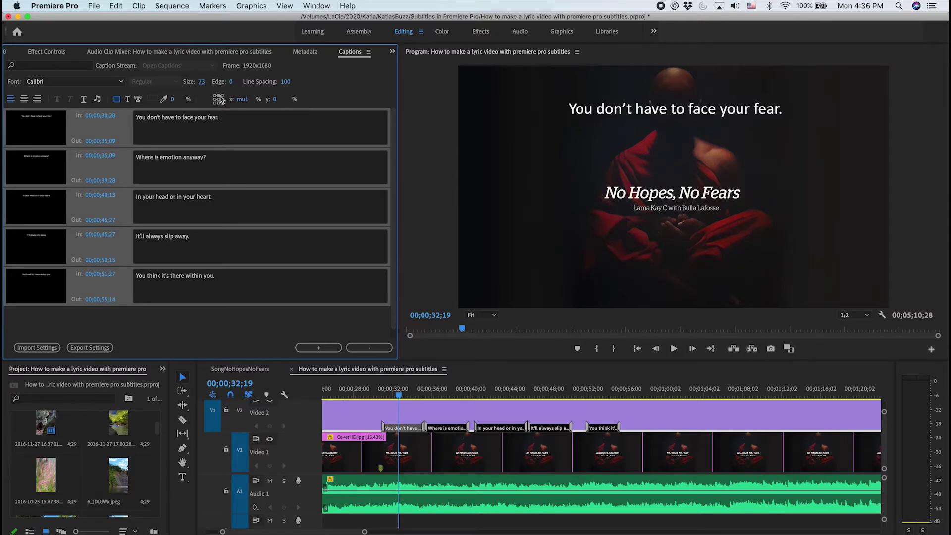
pyautogui.click(218, 99)
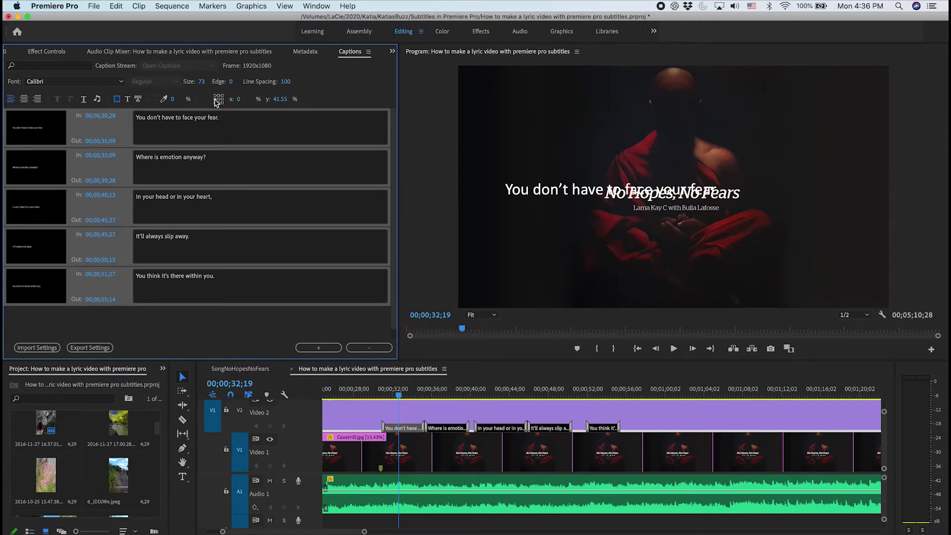
pyautogui.click(223, 99)
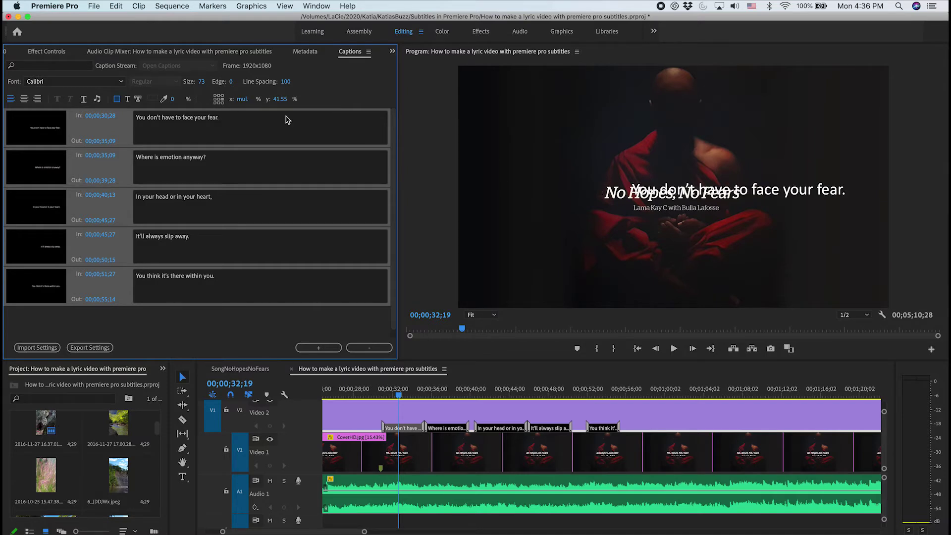
pyautogui.moveTo(643, 193); pyautogui.dragTo(634, 267)
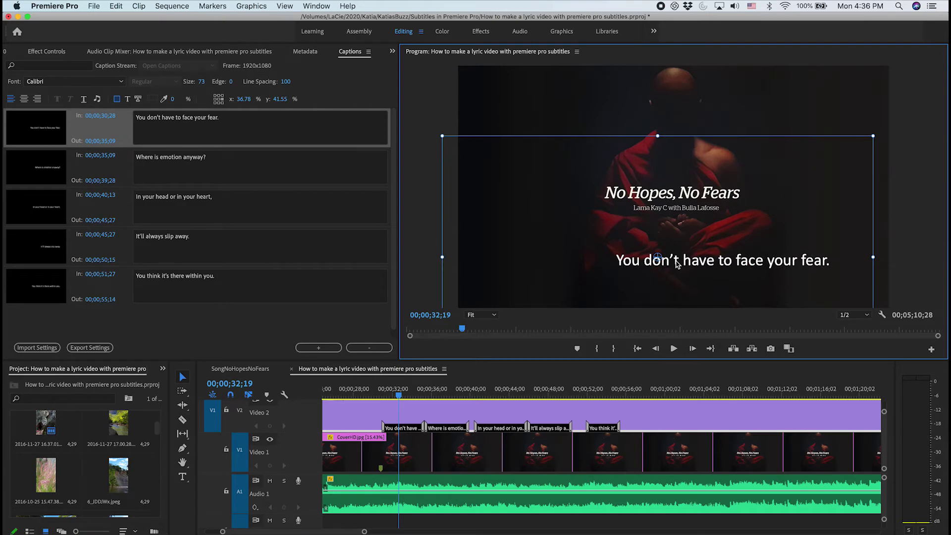
pyautogui.moveTo(677, 264); pyautogui.dragTo(671, 262)
# Step: Settle the captions at bottom centre, x 18.42% and y 83.1%
pyautogui.click(216, 96)
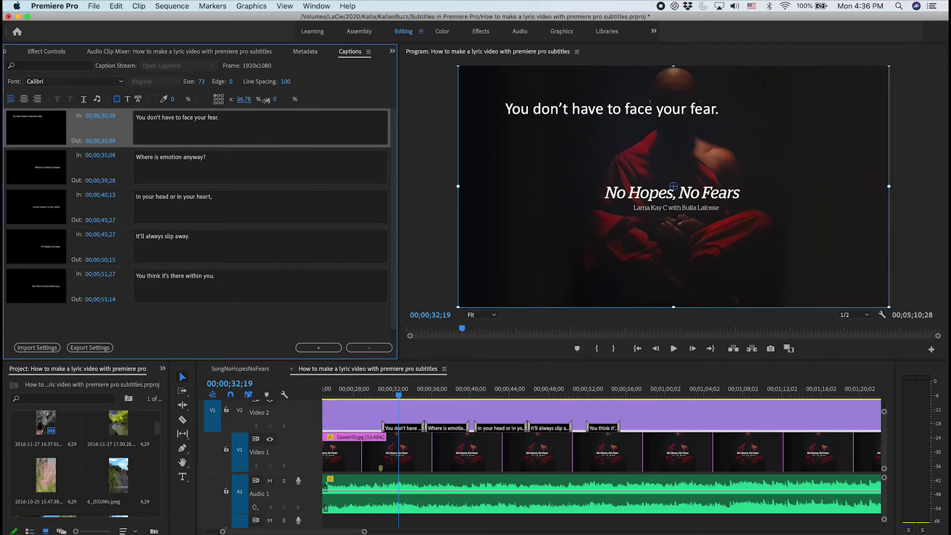
pyautogui.moveTo(235, 101); pyautogui.dragTo(278, 103)
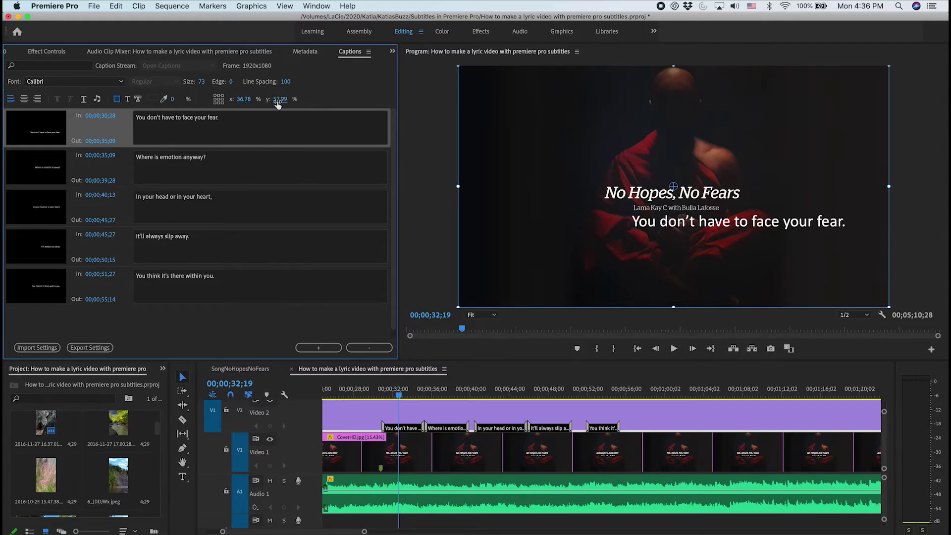
pyautogui.click(219, 101)
pyautogui.click(219, 103)
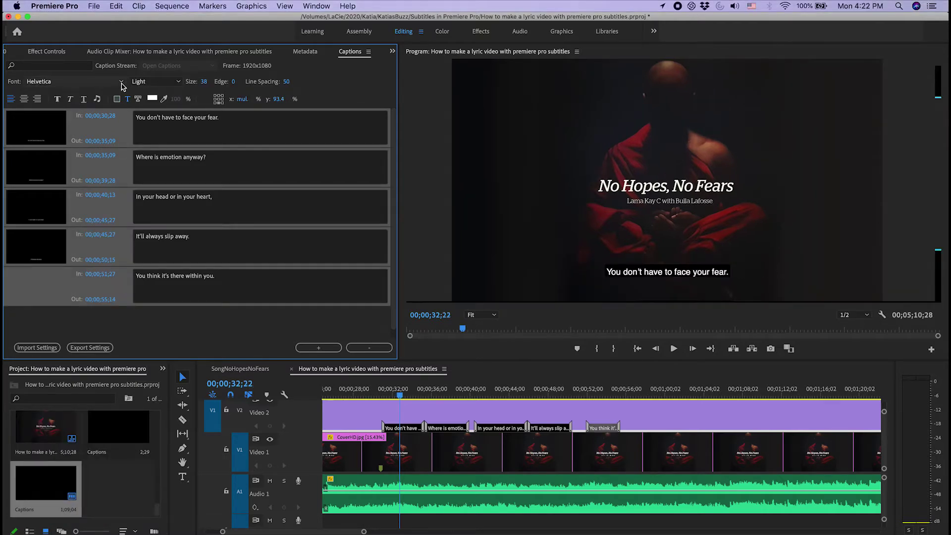
# Step: Change the caption font to Impact at size 59
pyautogui.click(122, 86)
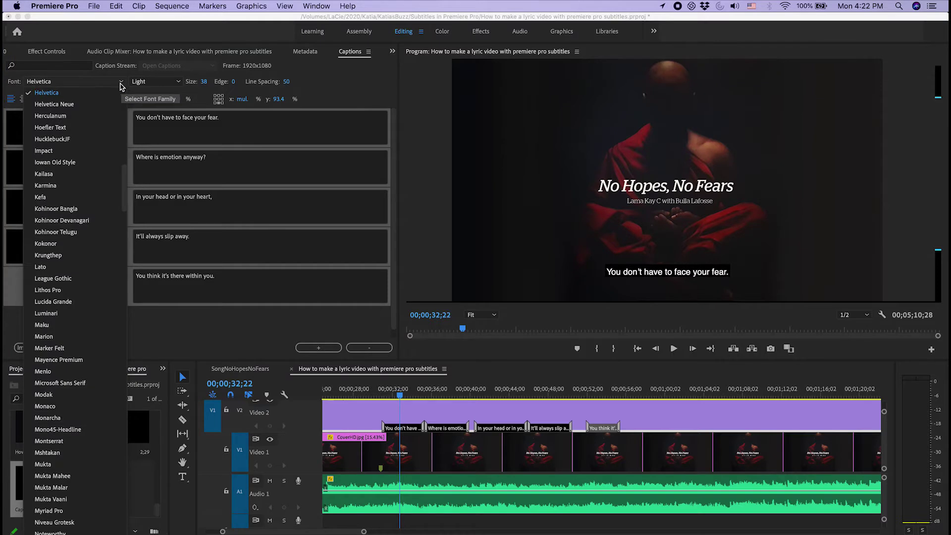
pyautogui.click(77, 149)
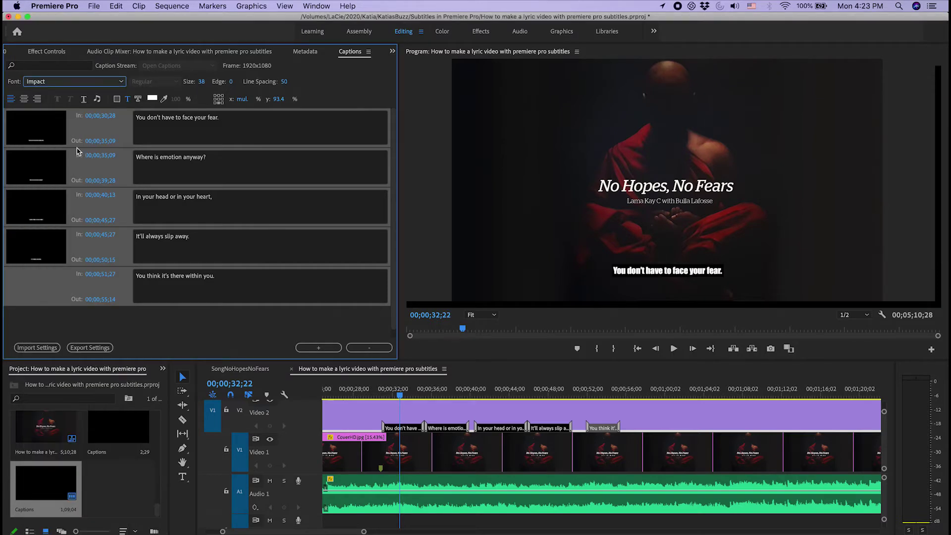
pyautogui.click(199, 81)
pyautogui.write('59')
pyautogui.press('Return')
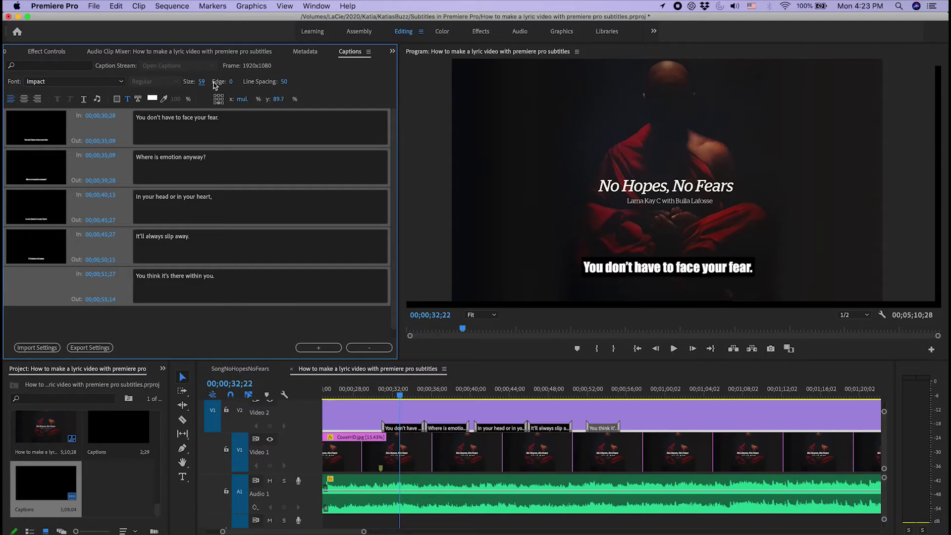
# Step: Try a bright yellow caption text colour
pyautogui.click(152, 100)
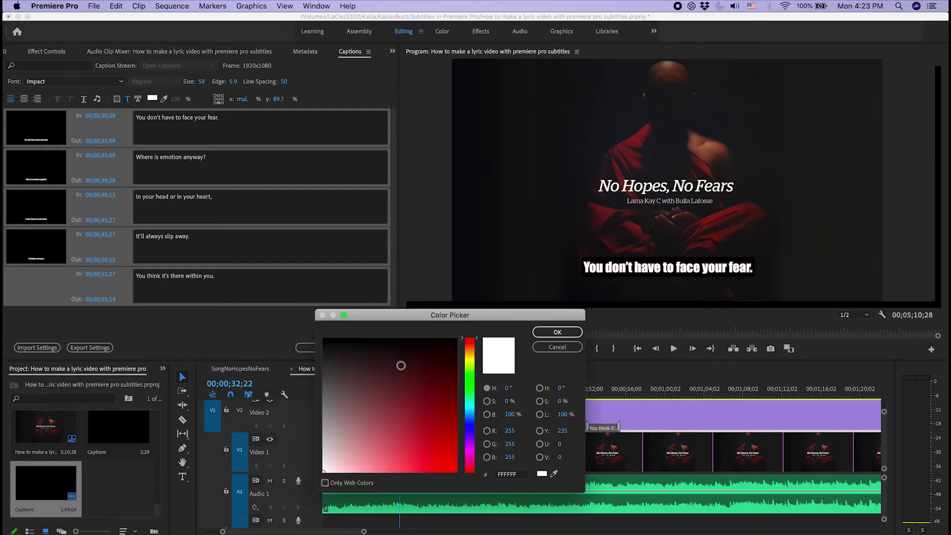
pyautogui.moveTo(400, 366); pyautogui.dragTo(443, 415)
pyautogui.moveTo(469, 348)
pyautogui.mouseDown()
pyautogui.moveTo(471, 375)
pyautogui.moveTo(472, 362)
pyautogui.mouseUp()
pyautogui.click(455, 339)
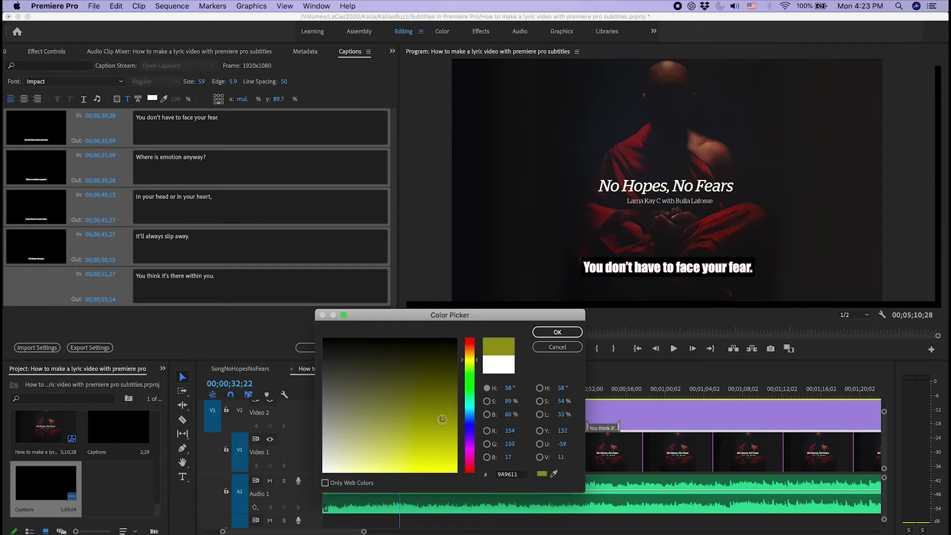
pyautogui.click(554, 333)
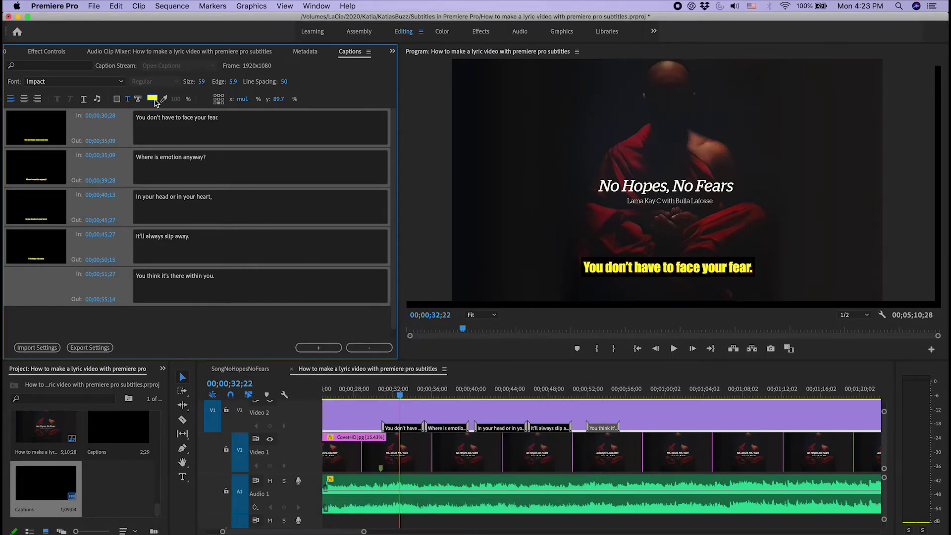
# Step: Switch the caption text colour back to white
pyautogui.click(154, 99)
pyautogui.moveTo(335, 354); pyautogui.dragTo(328, 483)
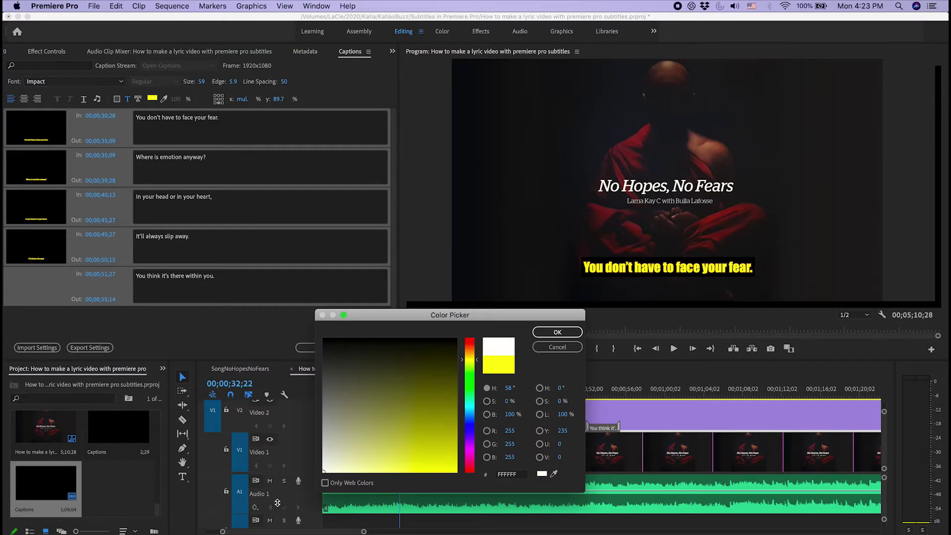
pyautogui.click(540, 335)
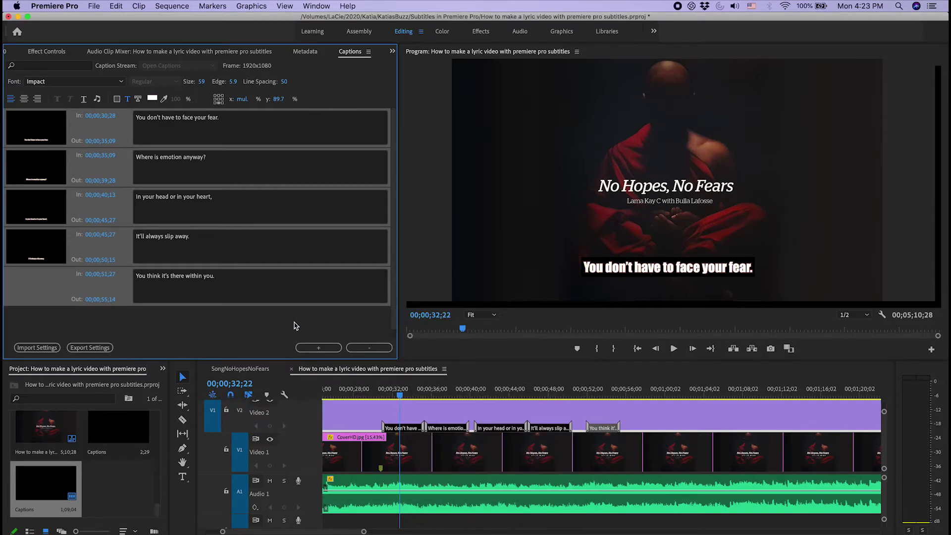
# Step: Make the caption background transparent and drag the first caption up under the title credits
pyautogui.click(117, 100)
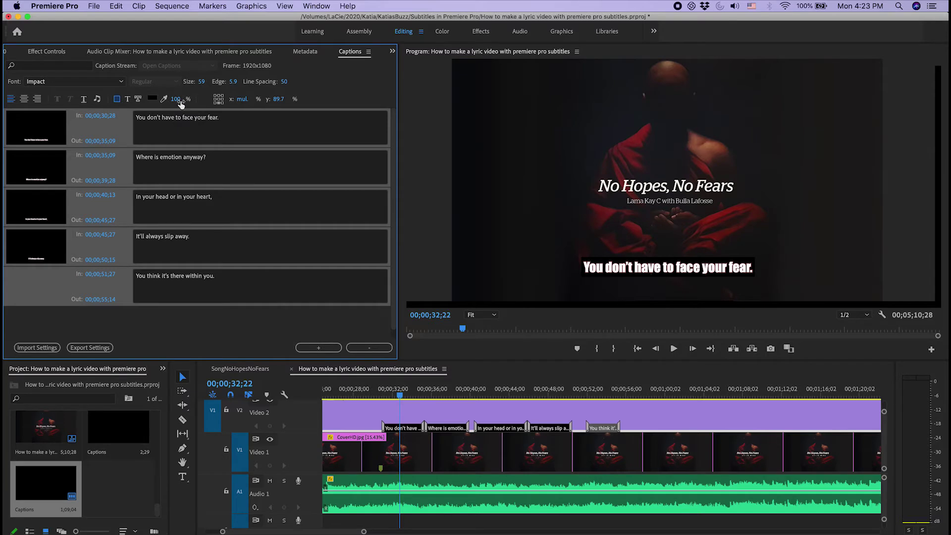
pyautogui.moveTo(177, 101); pyautogui.dragTo(71, 106)
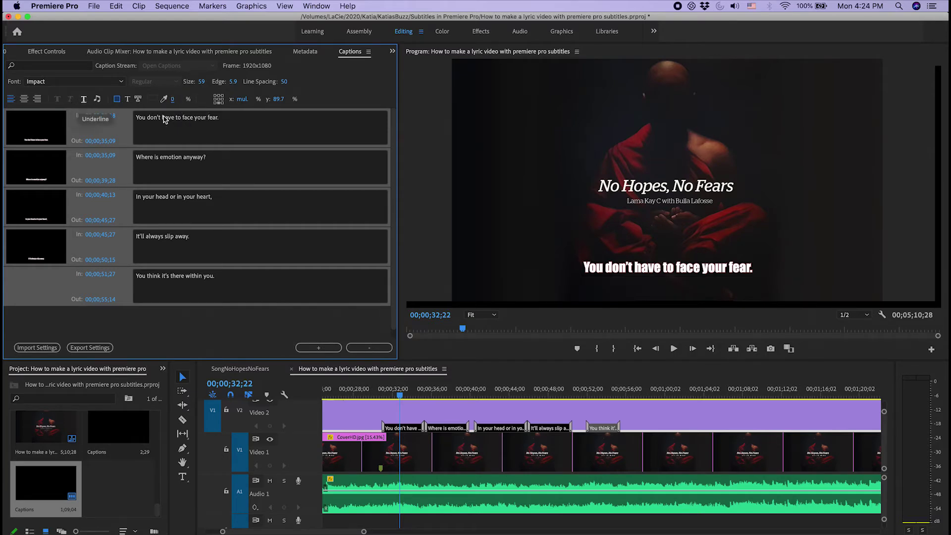
pyautogui.click(652, 289)
pyautogui.moveTo(636, 271); pyautogui.dragTo(635, 233)
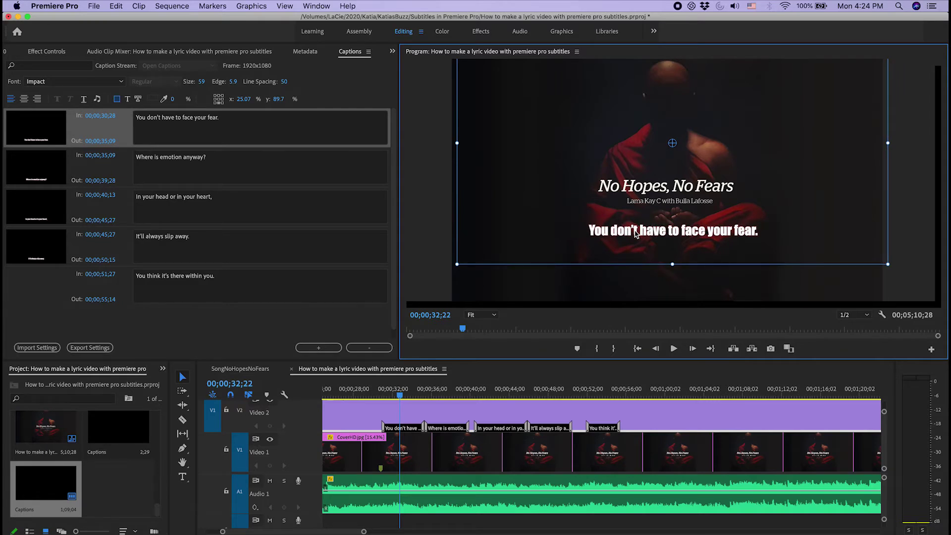
# Step: Restore the caption background box to 100% opacity in blue-purple
pyautogui.click(118, 102)
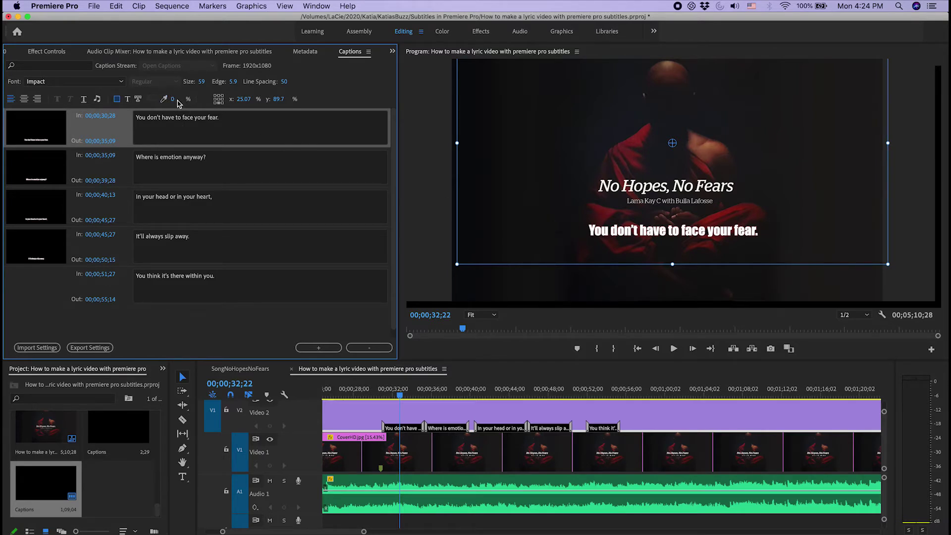
pyautogui.moveTo(172, 99); pyautogui.dragTo(295, 107)
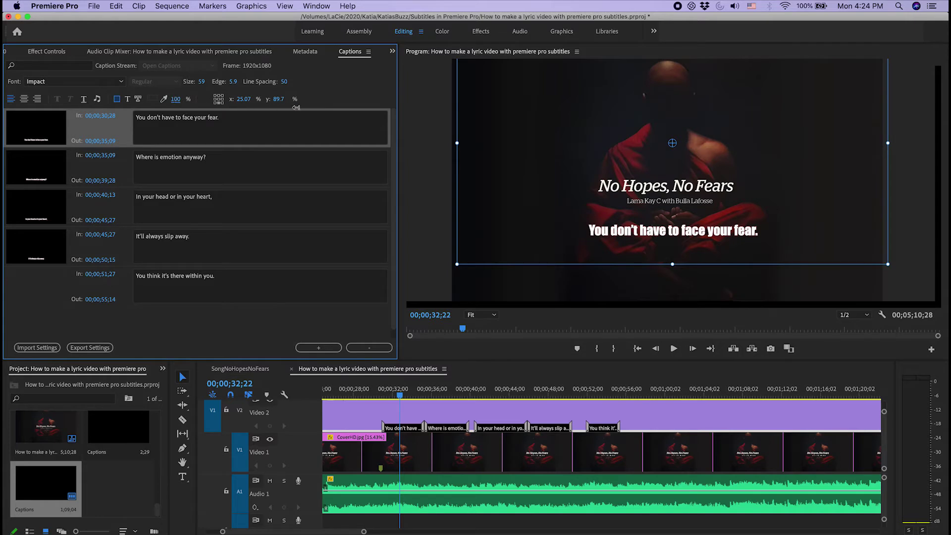
pyautogui.click(164, 99)
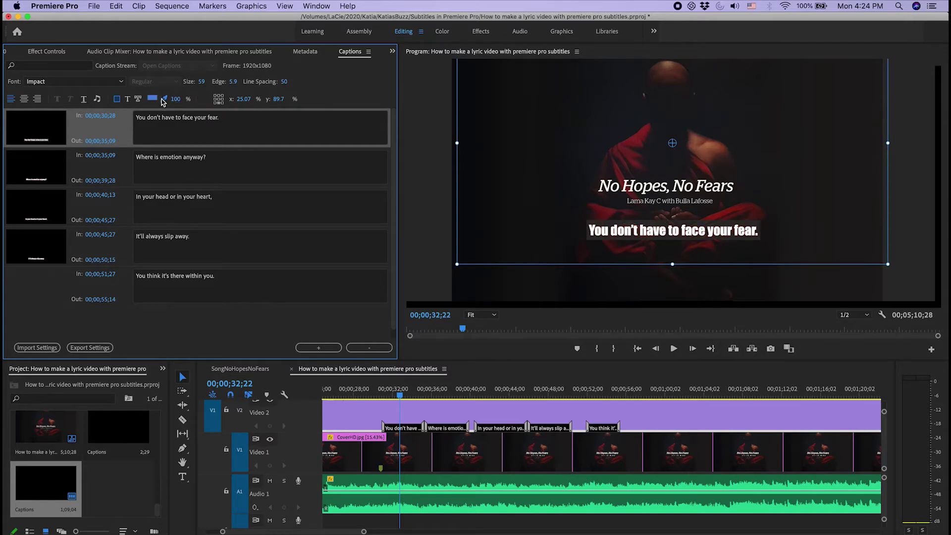
pyautogui.click(154, 102)
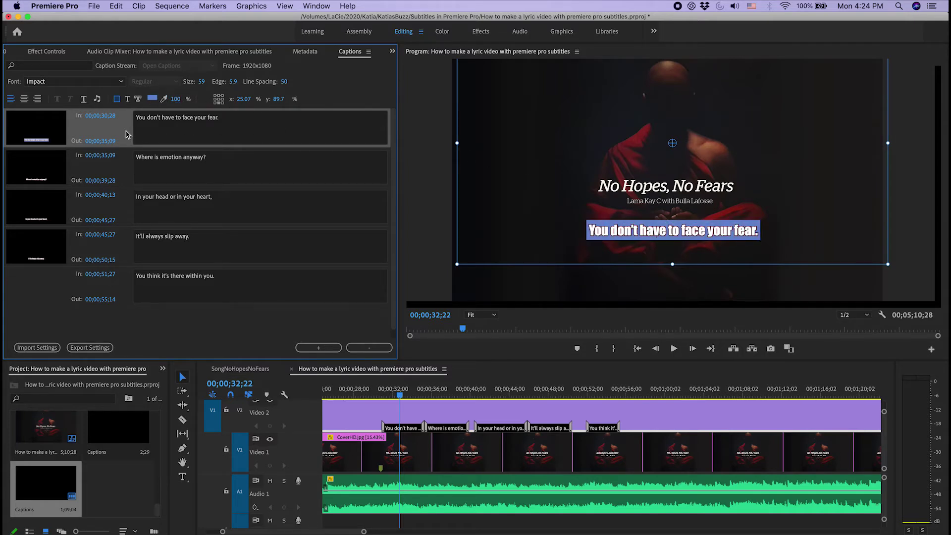
pyautogui.click(154, 99)
pyautogui.click(414, 400)
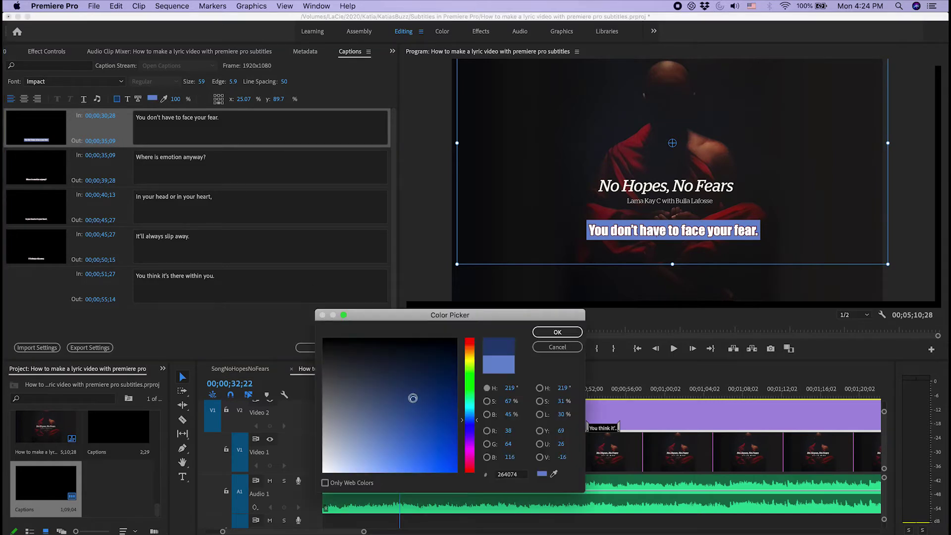
pyautogui.click(469, 472)
pyautogui.moveTo(455, 382); pyautogui.dragTo(456, 471)
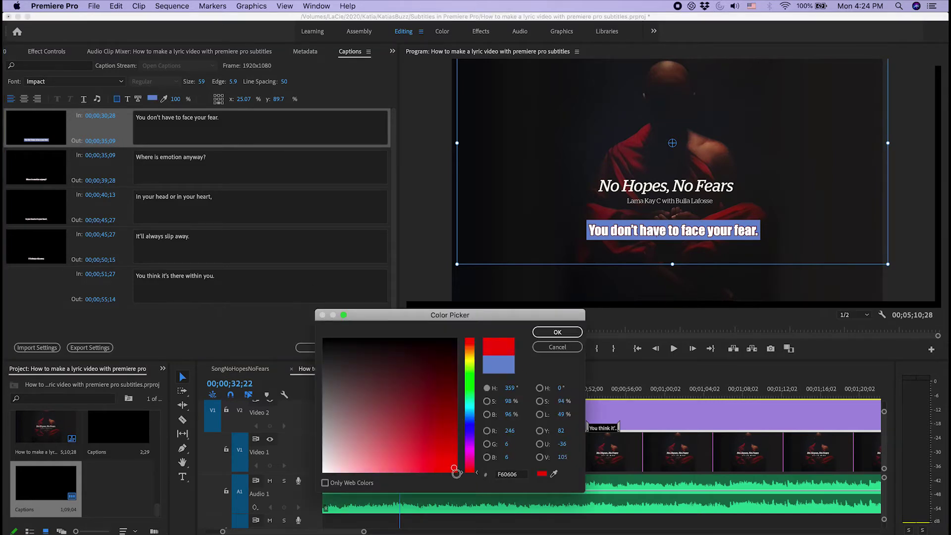
pyautogui.click(557, 331)
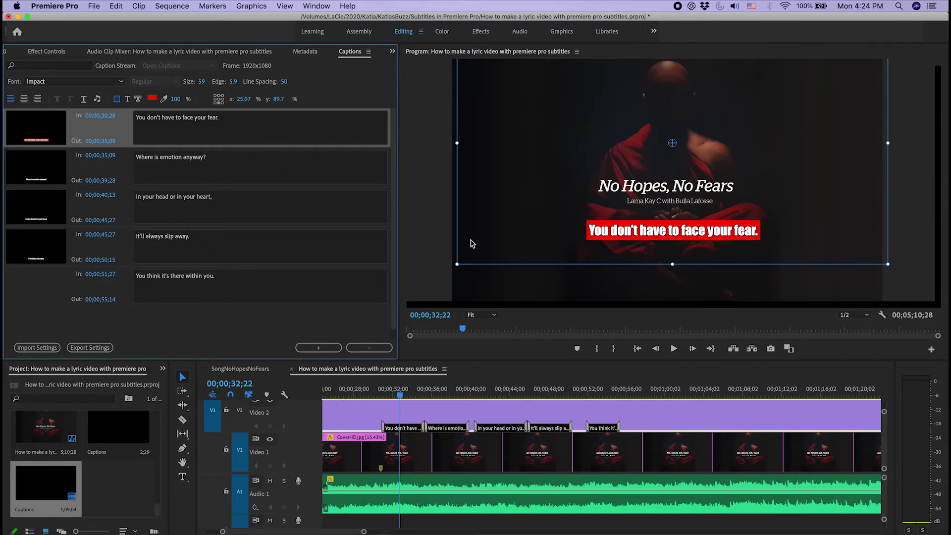
pyautogui.click(152, 98)
pyautogui.click(324, 339)
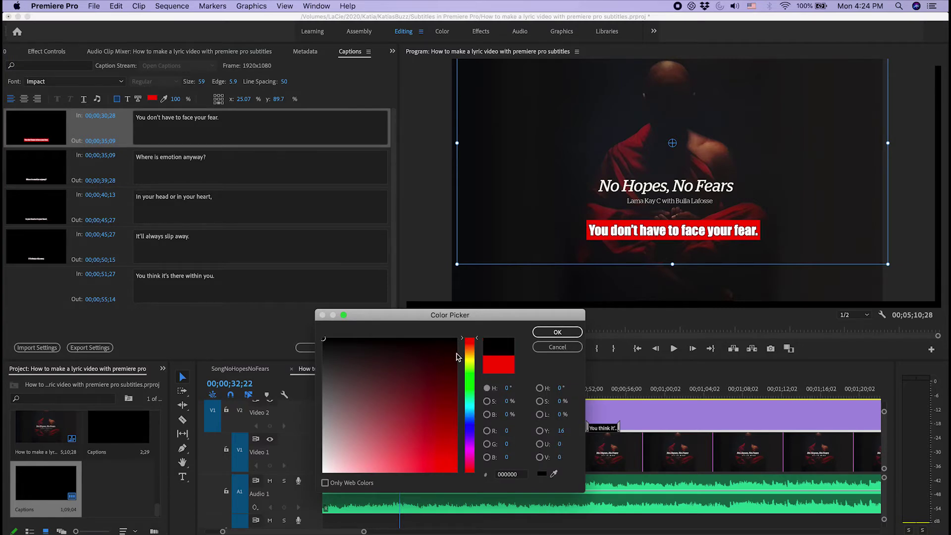
pyautogui.click(538, 334)
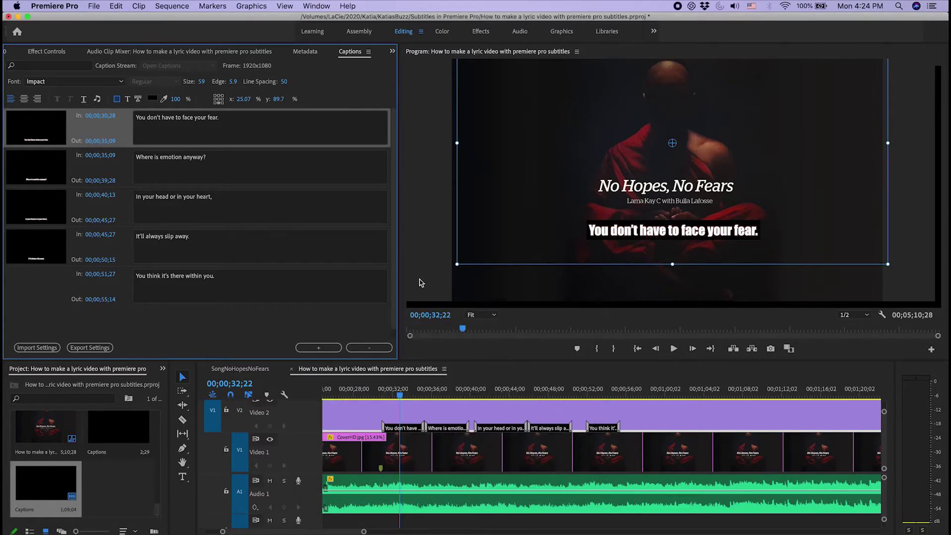
# Step: Set the first caption's font to Lato Regular, then reselect the first caption
pyautogui.click(64, 83)
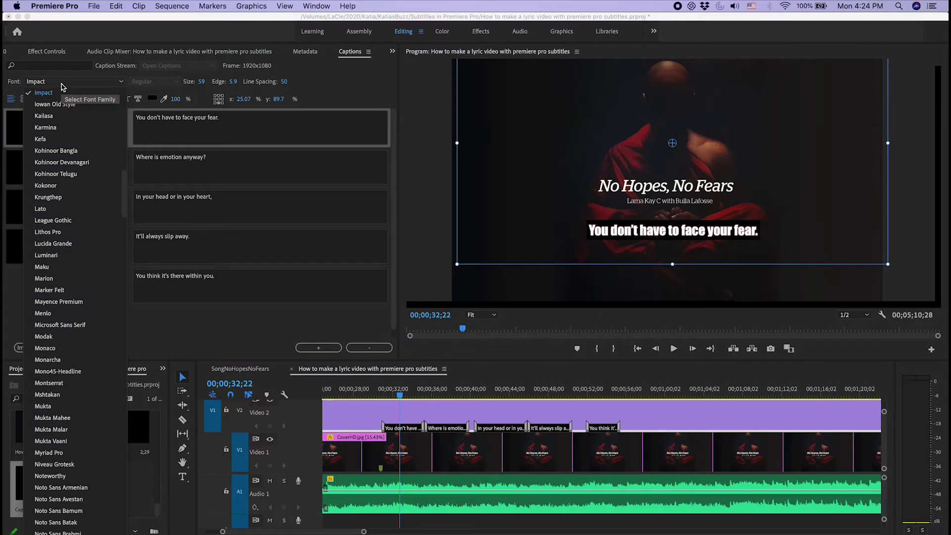
pyautogui.click(63, 210)
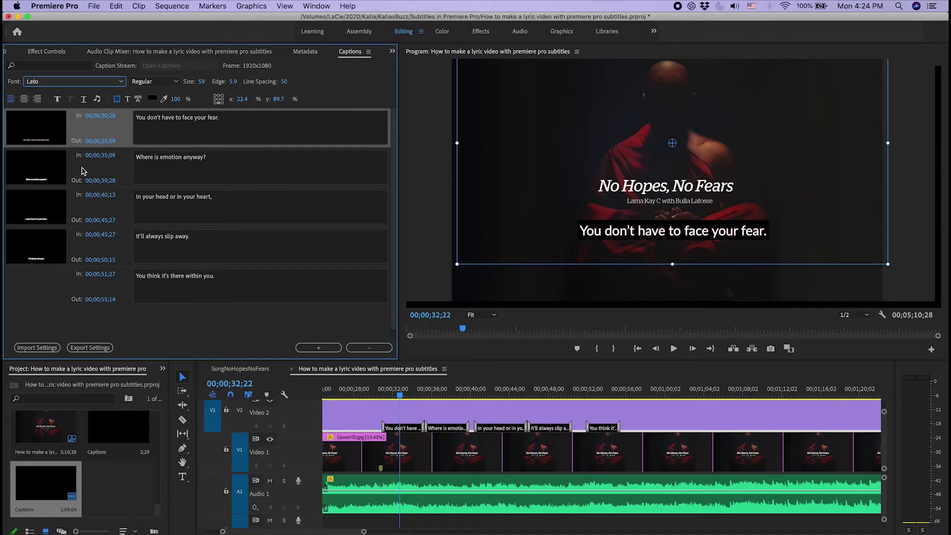
pyautogui.keyDown('shift'); pyautogui.click(53, 177); pyautogui.keyUp('shift')
pyautogui.keyDown('shift'); pyautogui.click(54, 218); pyautogui.keyUp('shift')
pyautogui.keyDown('shift'); pyautogui.click(50, 248); pyautogui.keyUp('shift')
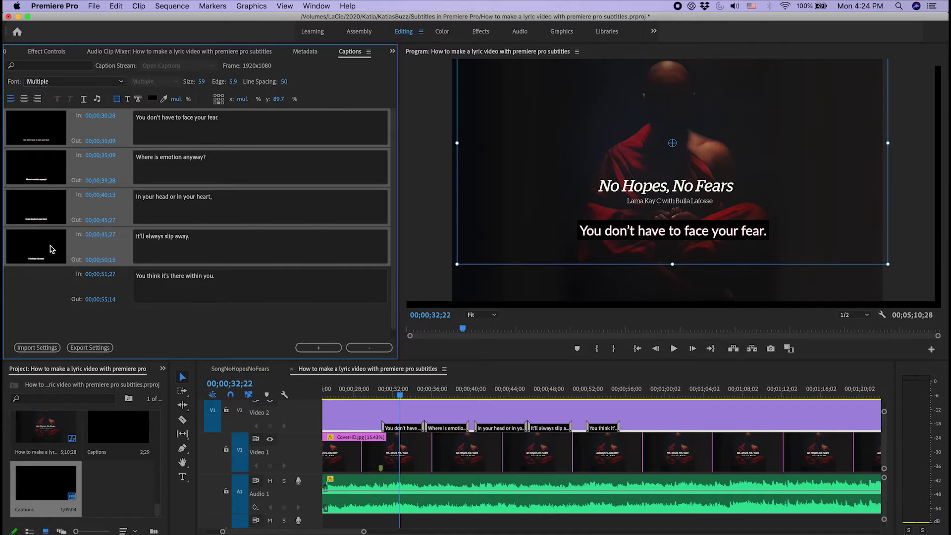
pyautogui.keyDown('shift'); pyautogui.click(47, 287); pyautogui.keyUp('shift')
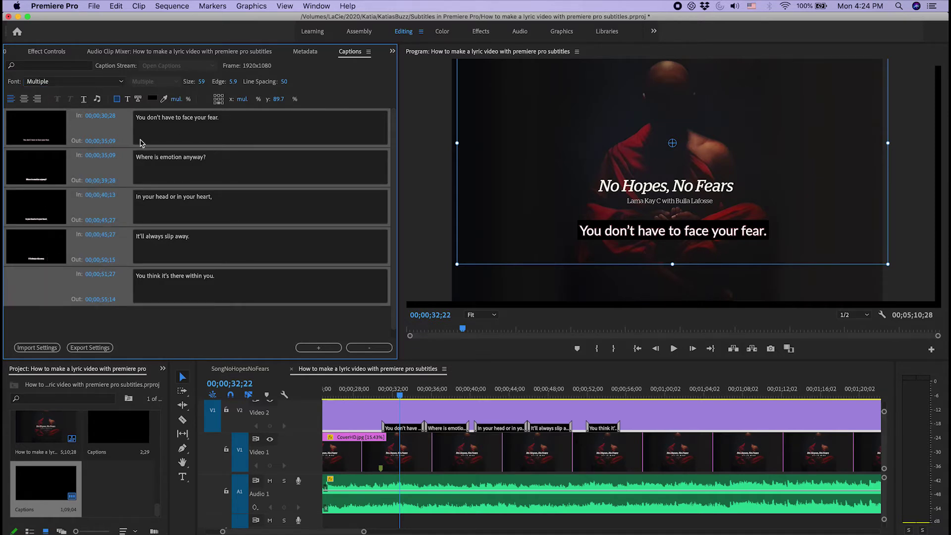
pyautogui.click(36, 134)
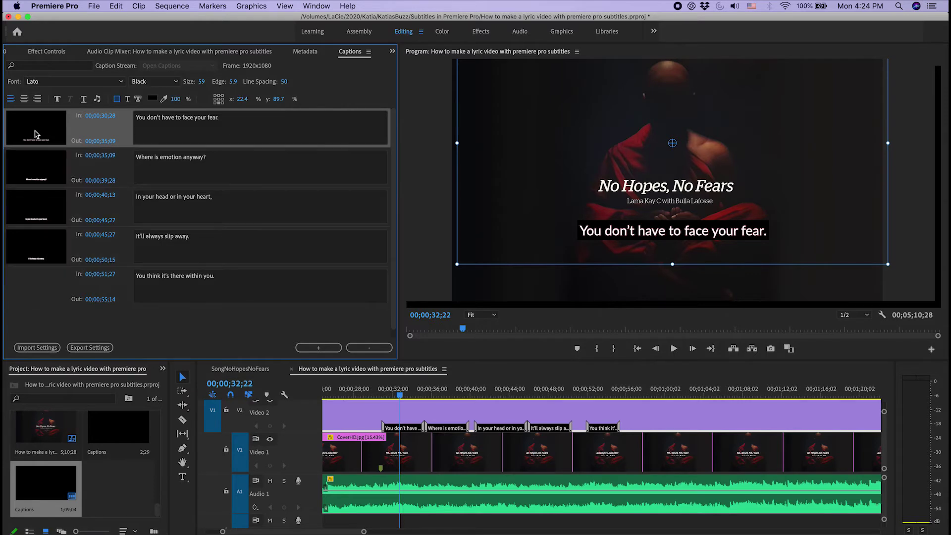
pyautogui.click(53, 173)
pyautogui.click(48, 207)
pyautogui.click(36, 132)
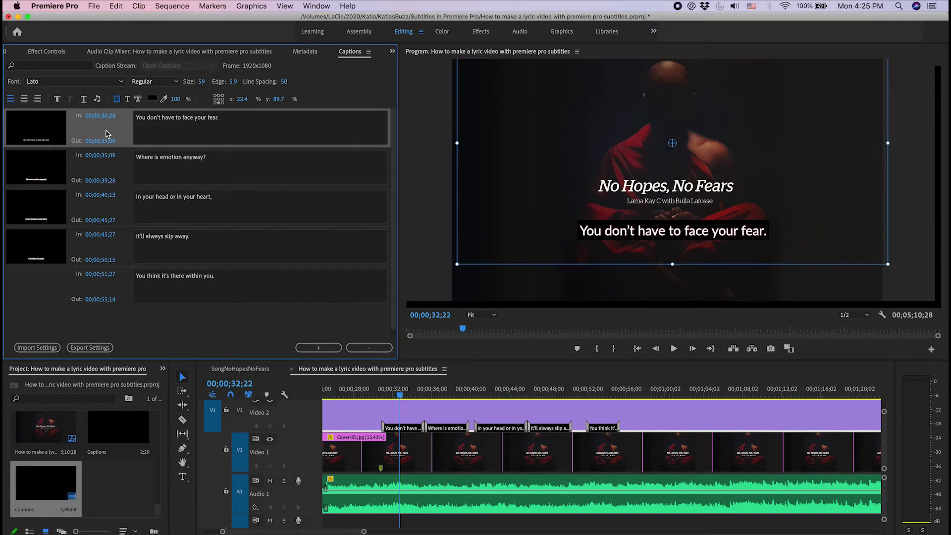
# Step: Give the first caption a red (D11C1C) background box and scrub the song to preview
pyautogui.click(149, 100)
pyautogui.click(438, 448)
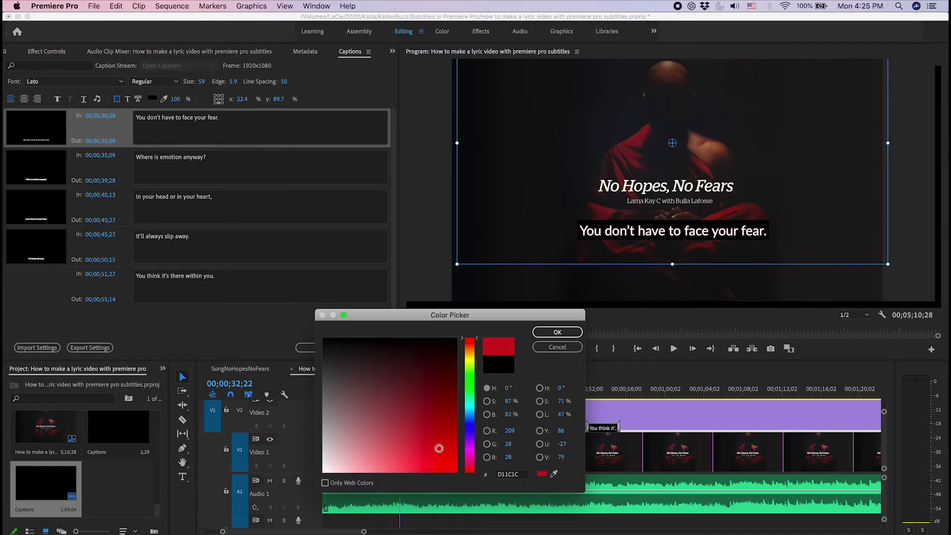
pyautogui.click(557, 333)
pyautogui.press('Down')
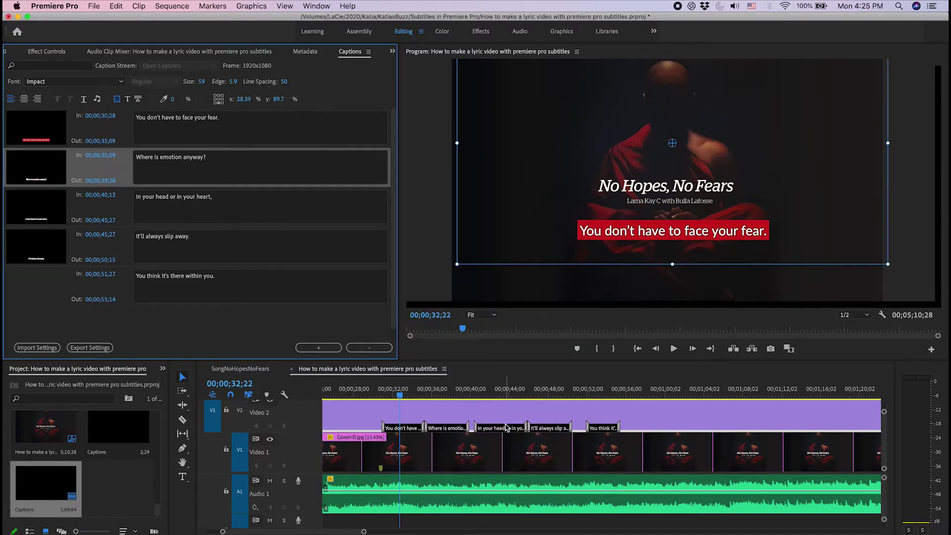
pyautogui.moveTo(451, 388); pyautogui.dragTo(400, 401)
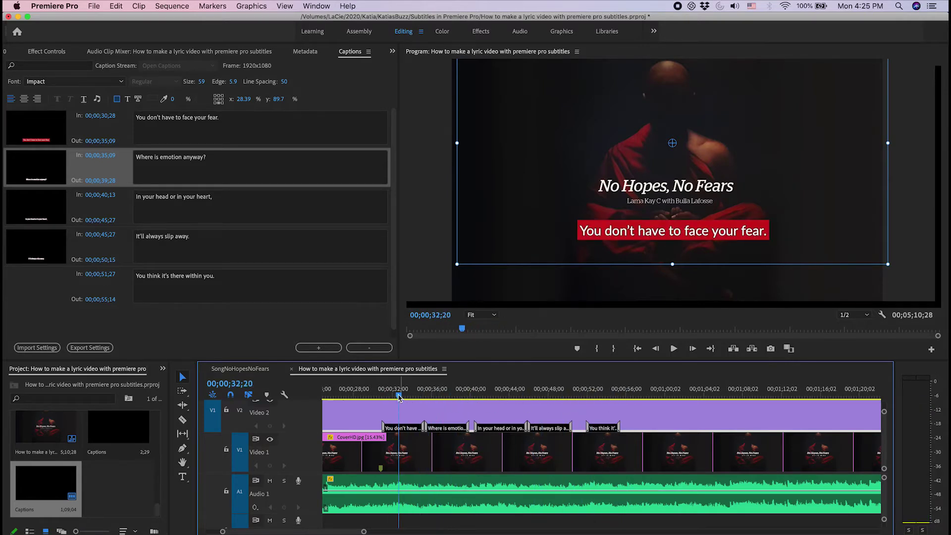
# Step: Select all five captions and choose black 000000 as their background colour
pyautogui.click(45, 133)
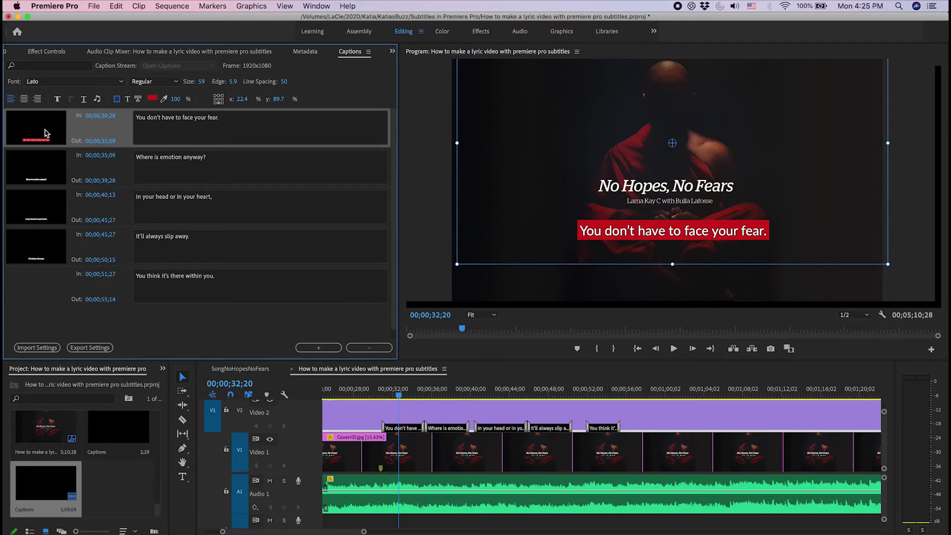
pyautogui.keyDown('shift'); pyautogui.click(39, 165); pyautogui.keyUp('shift')
pyautogui.keyDown('shift'); pyautogui.click(41, 215); pyautogui.keyUp('shift')
pyautogui.keyDown('shift'); pyautogui.click(45, 259); pyautogui.keyUp('shift')
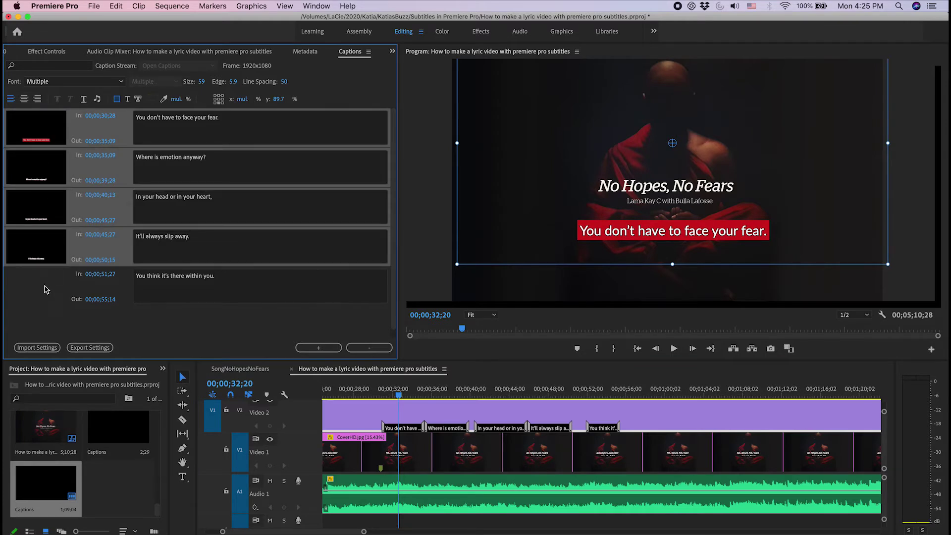
pyautogui.keyDown('shift'); pyautogui.click(43, 292); pyautogui.keyUp('shift')
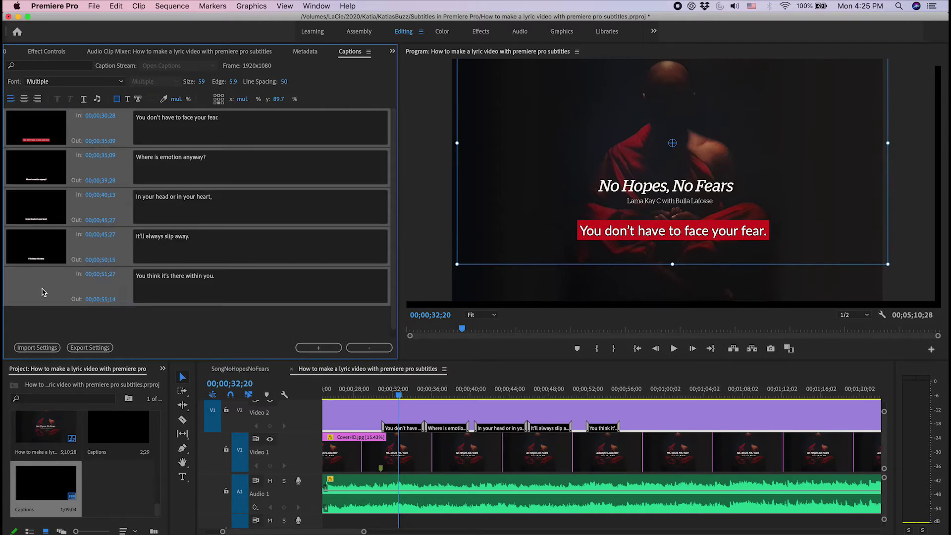
pyautogui.click(153, 100)
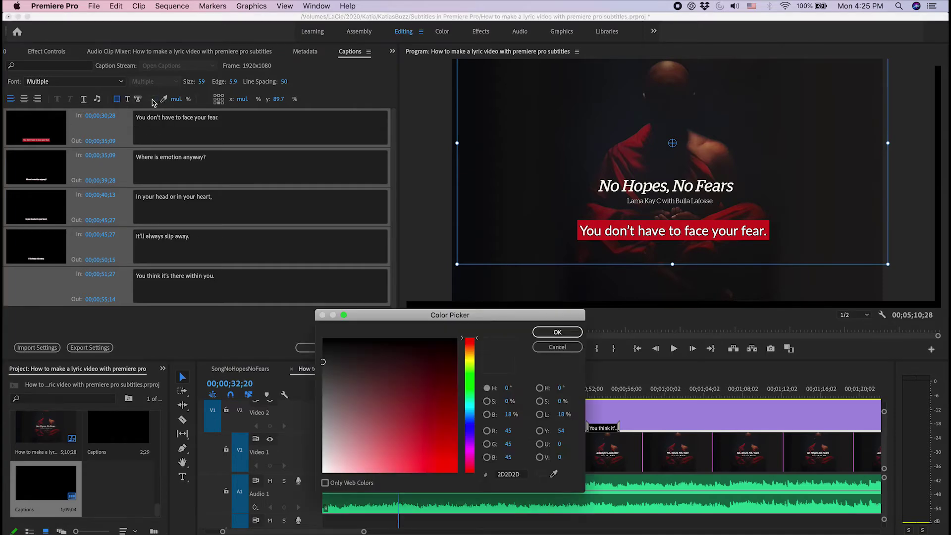
pyautogui.click(323, 339)
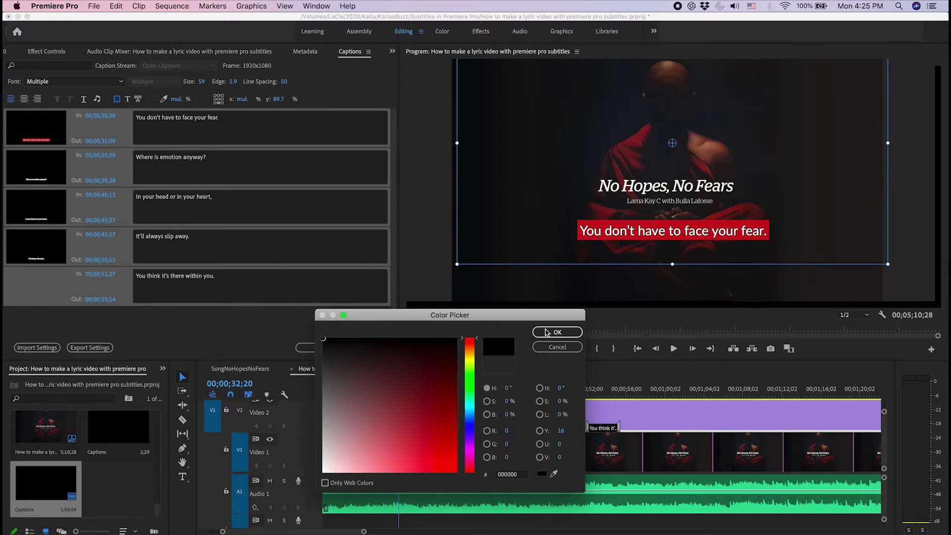
# Step: Apply the black background to all captions and make their text bright yellow FFE400
pyautogui.click(547, 333)
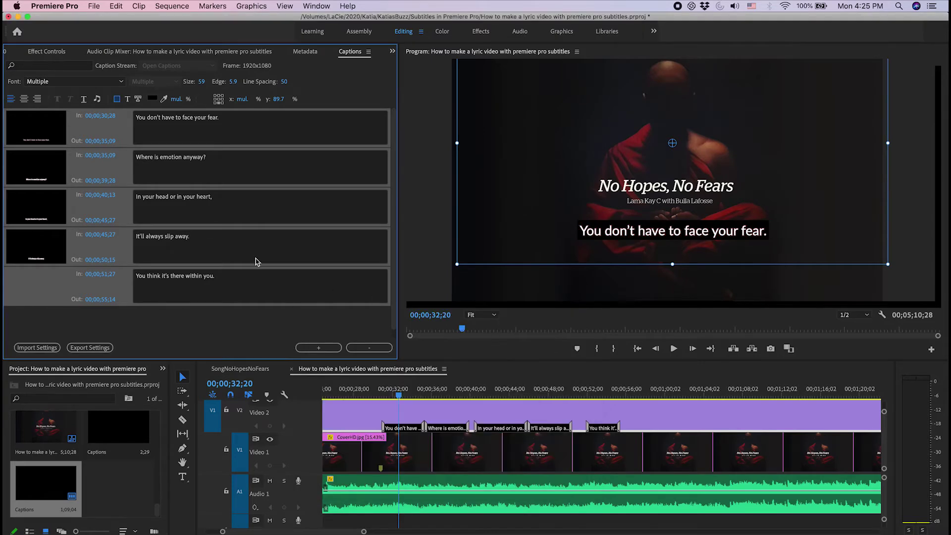
pyautogui.click(138, 100)
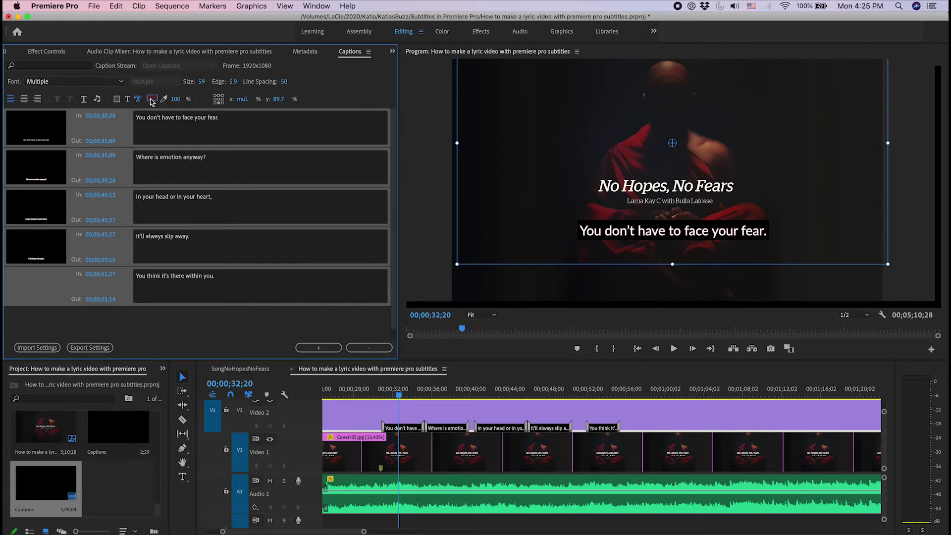
pyautogui.click(152, 100)
pyautogui.click(435, 406)
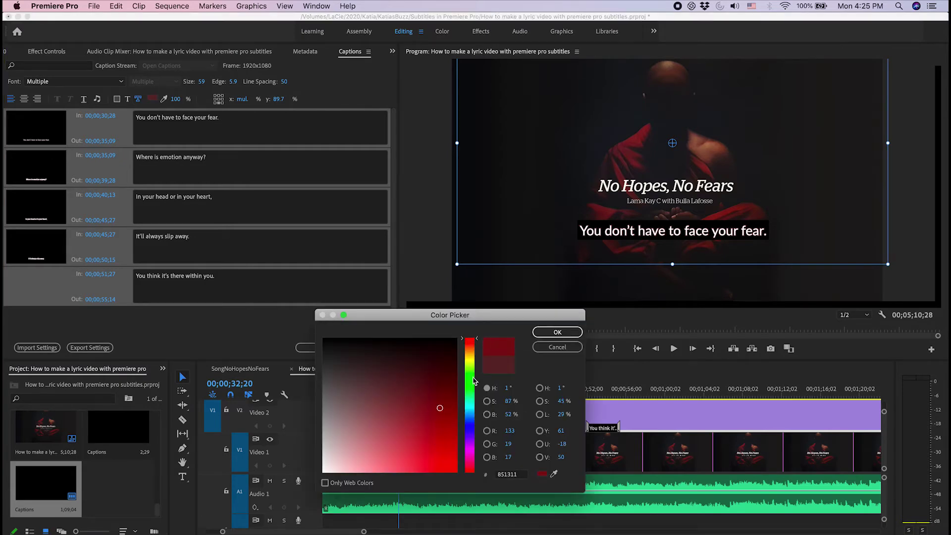
pyautogui.click(469, 356)
pyautogui.click(448, 465)
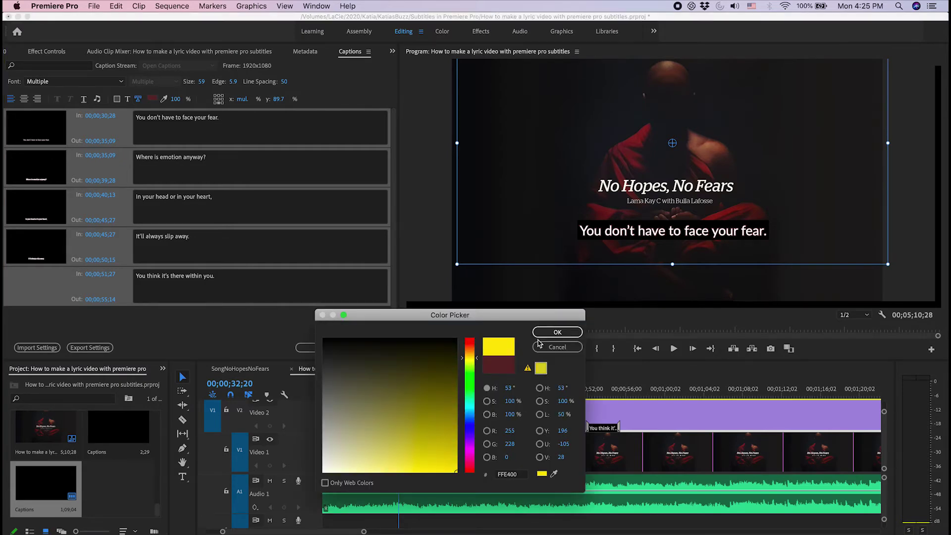
pyautogui.click(557, 331)
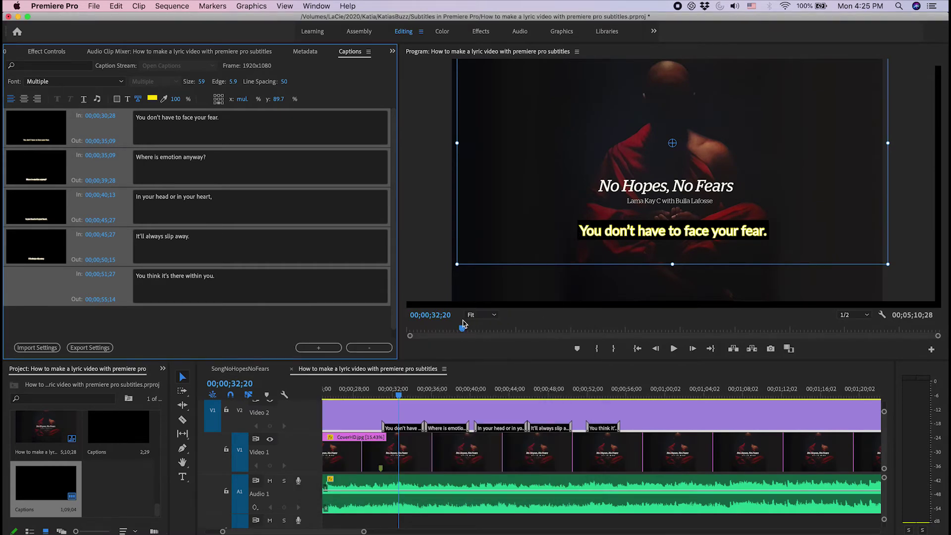
# Step: Magnify the Program monitor preview to 100%, then 200%
pyautogui.click(484, 316)
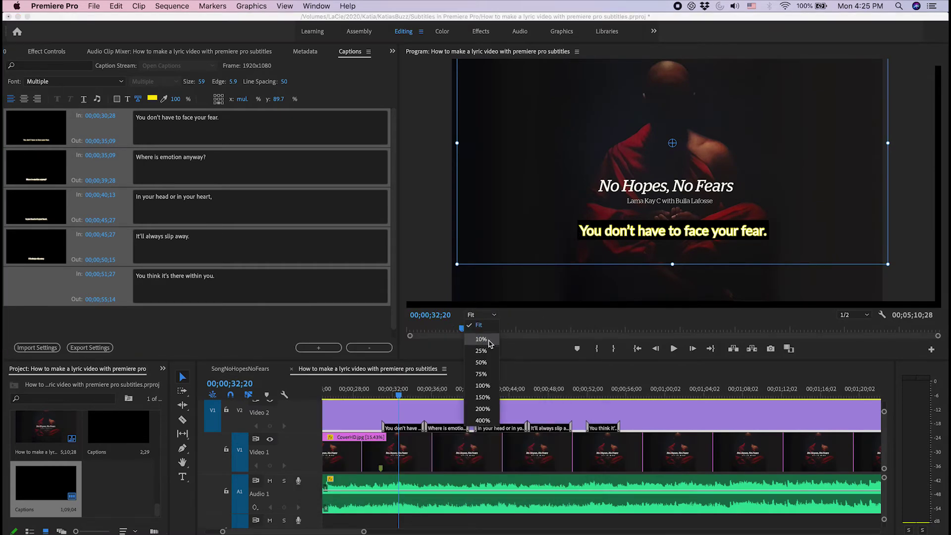
pyautogui.click(488, 386)
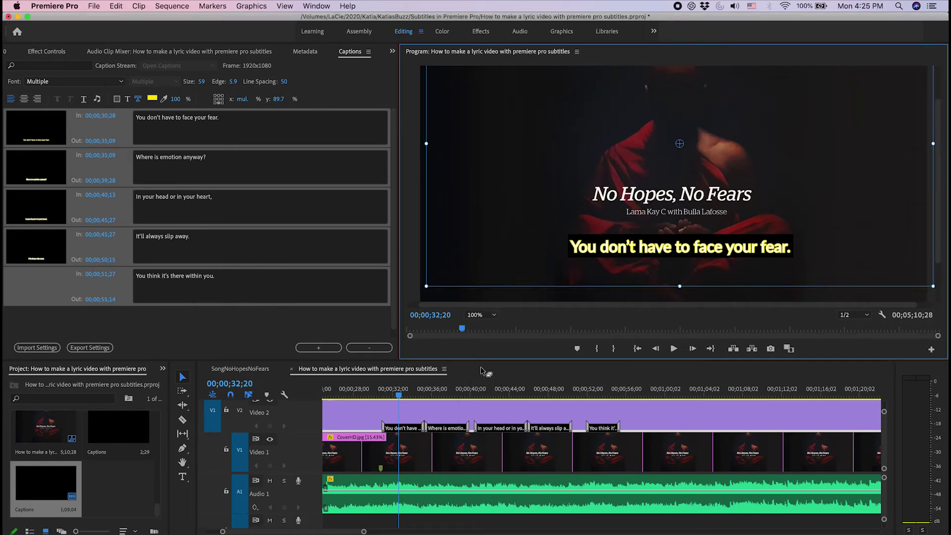
pyautogui.click(471, 316)
pyautogui.click(478, 409)
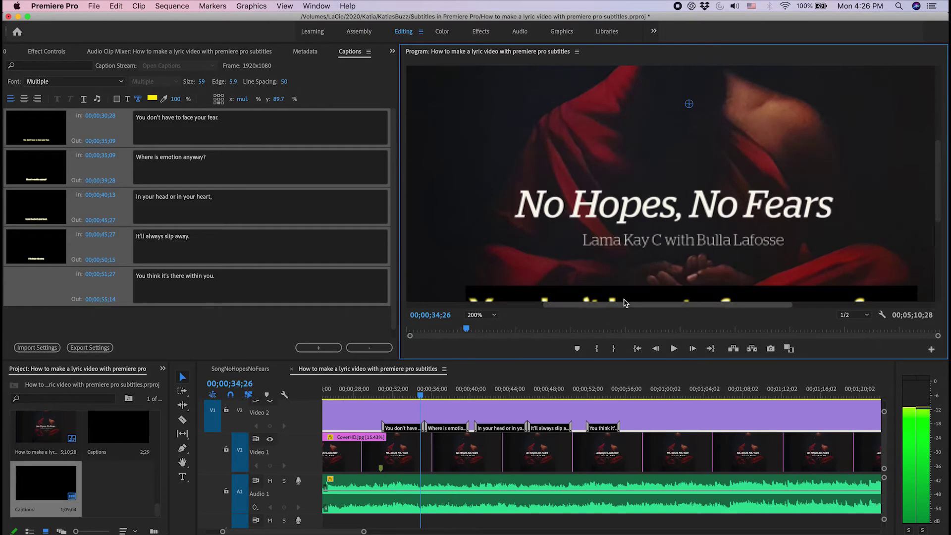
pyautogui.moveTo(939, 182); pyautogui.dragTo(941, 219)
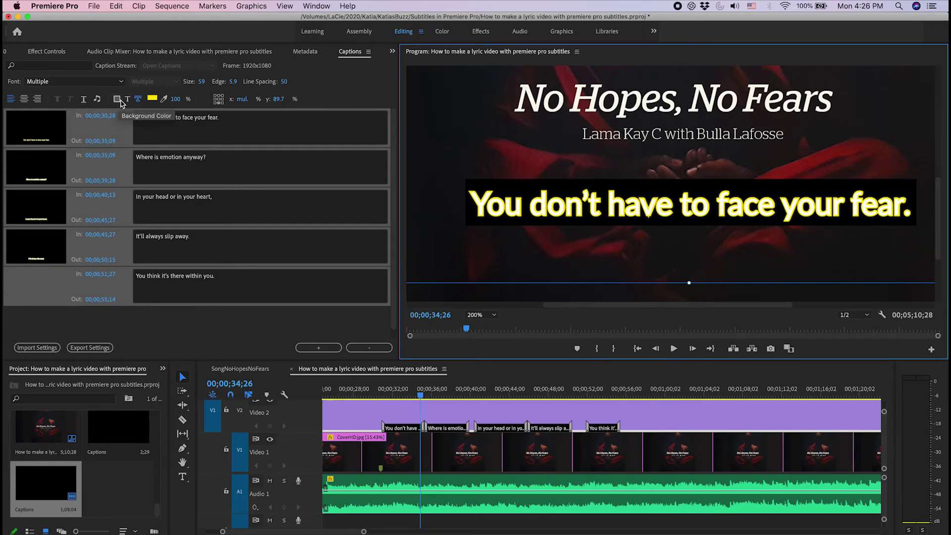
# Step: Set the caption lettering colour to red BC1616, outlining the yellow text
pyautogui.click(128, 101)
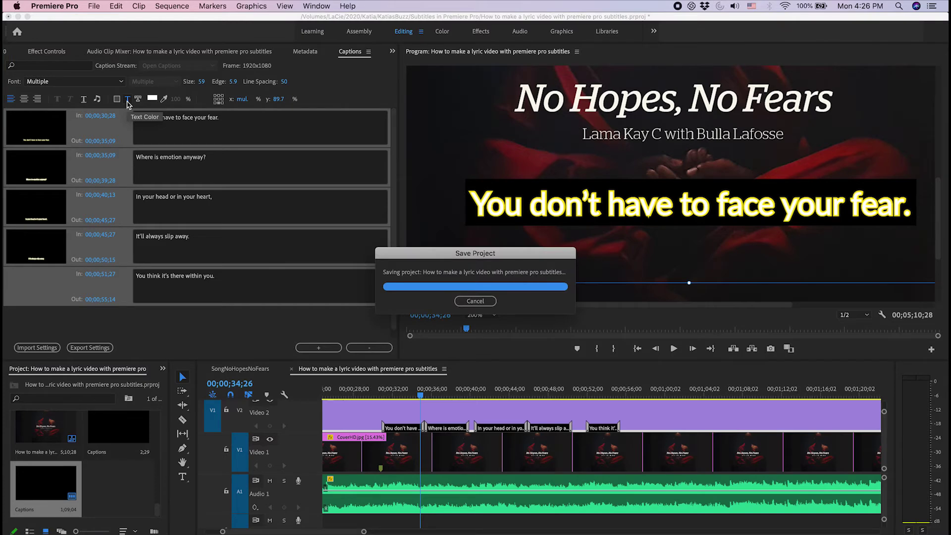
pyautogui.click(153, 98)
pyautogui.moveTo(421, 418); pyautogui.dragTo(467, 493)
pyautogui.click(555, 333)
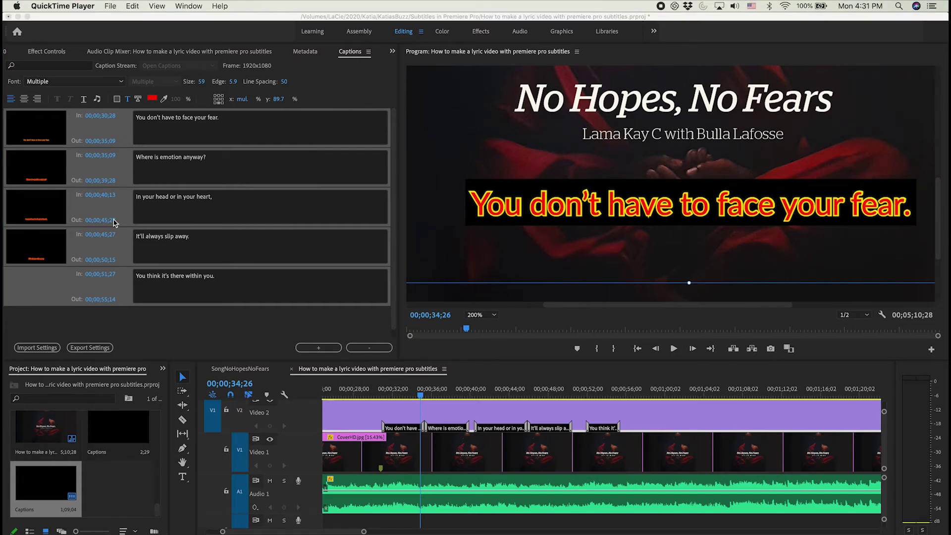
# Step: Set the caption text colour to pure white
pyautogui.click(153, 102)
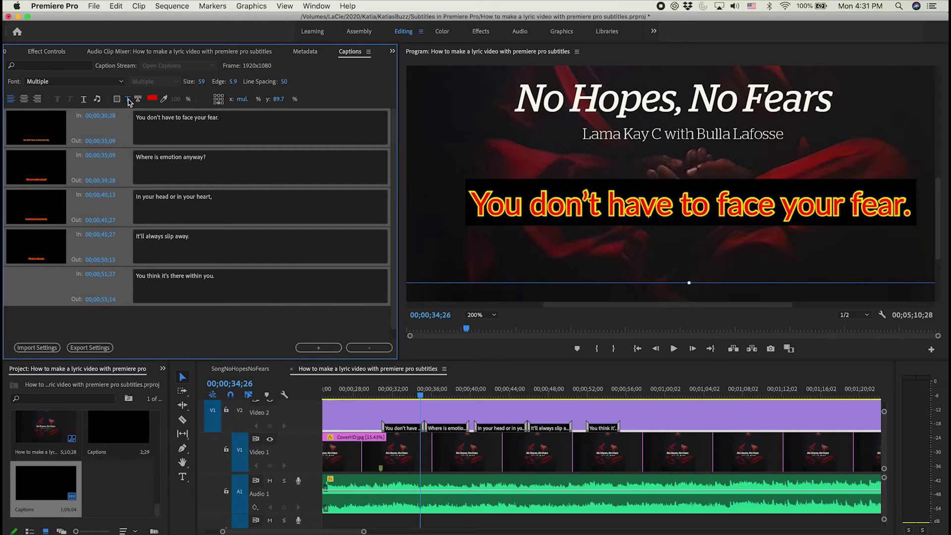
pyautogui.click(152, 99)
pyautogui.moveTo(360, 386)
pyautogui.mouseDown()
pyautogui.moveTo(349, 371)
pyautogui.moveTo(308, 497)
pyautogui.mouseUp()
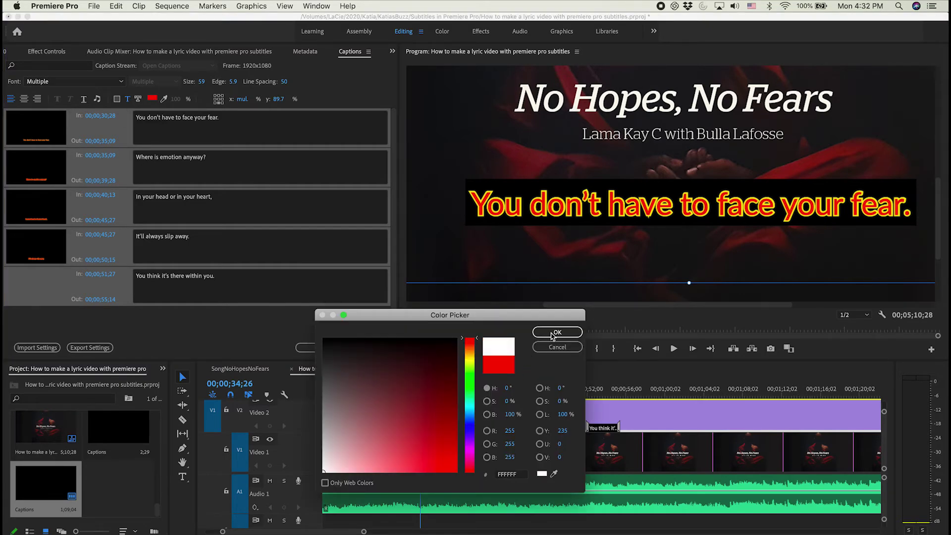
pyautogui.click(553, 336)
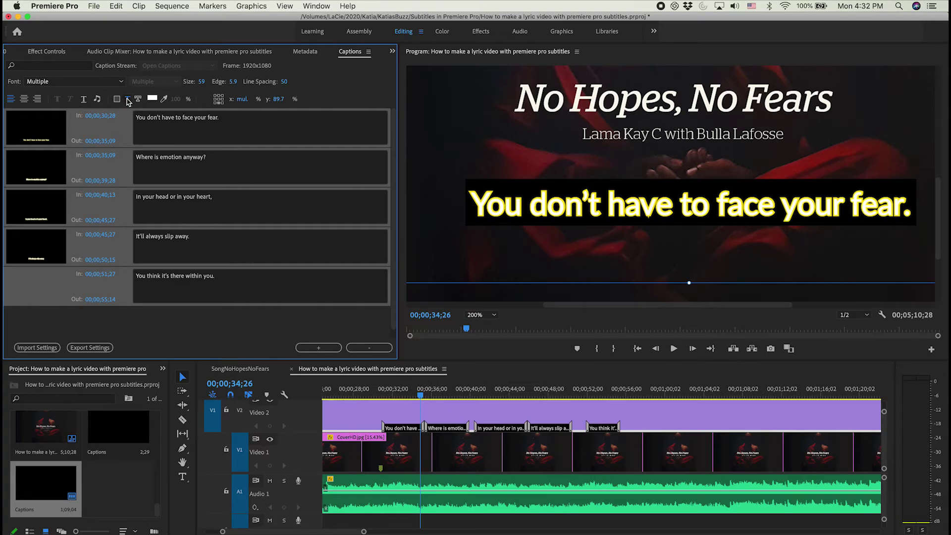
# Step: Remove the yellow outline and make the black background box fully transparent
pyautogui.click(137, 99)
pyautogui.moveTo(176, 99); pyautogui.dragTo(45, 100)
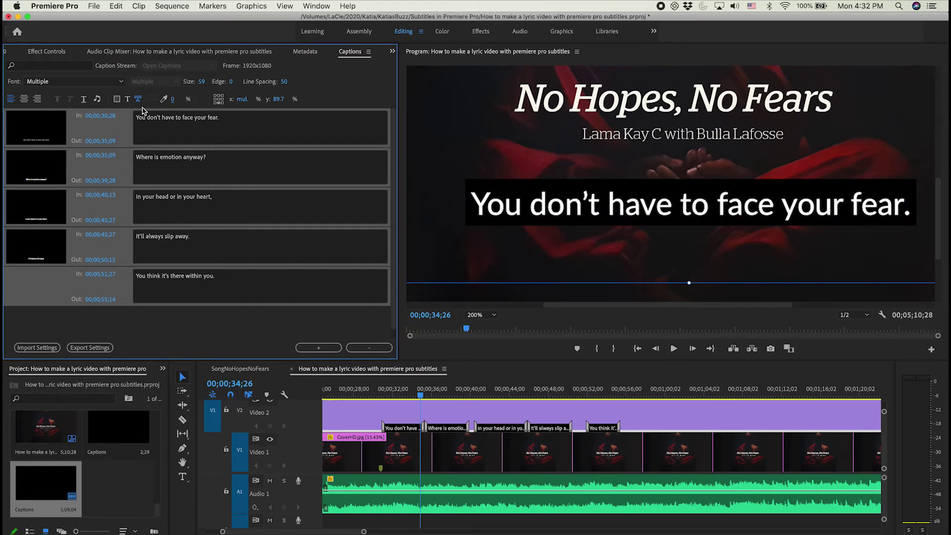
pyautogui.click(117, 98)
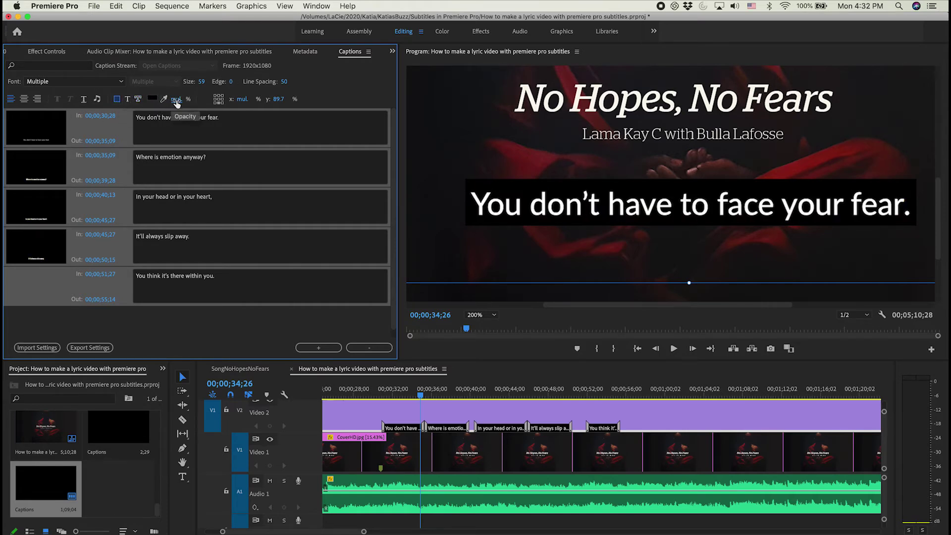
pyautogui.moveTo(176, 99); pyautogui.dragTo(105, 99)
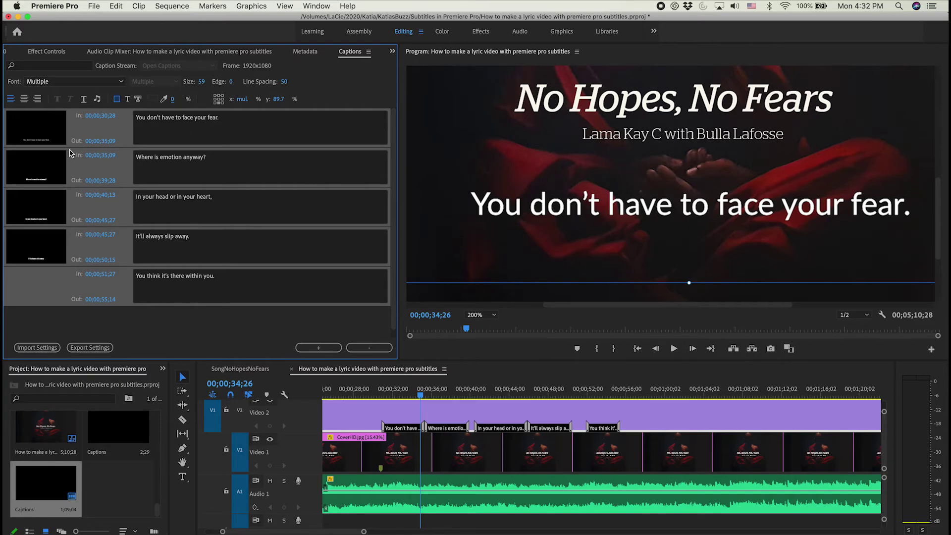
# Step: Fit the frame in the monitor, move the caption lower, and preview to the second lyric
pyautogui.click(487, 315)
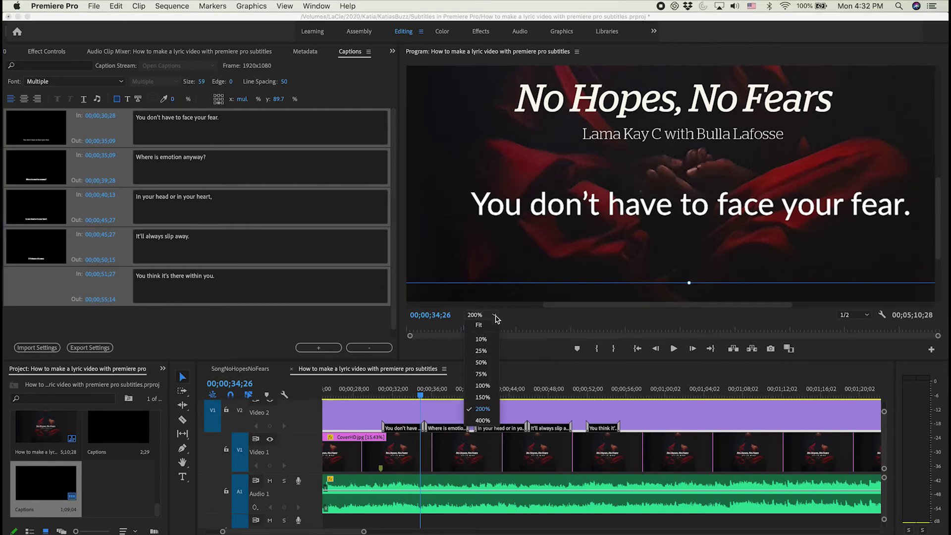
pyautogui.click(488, 327)
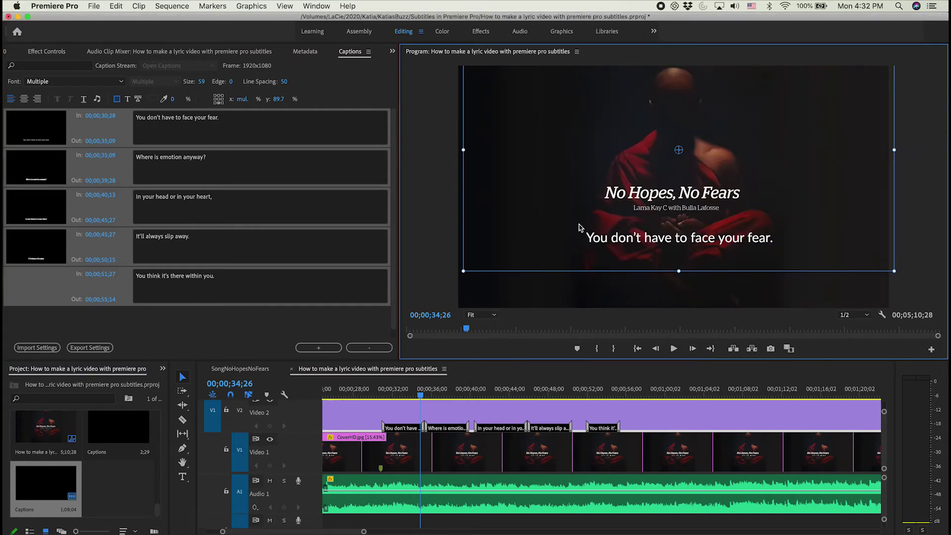
pyautogui.moveTo(637, 239); pyautogui.dragTo(632, 278)
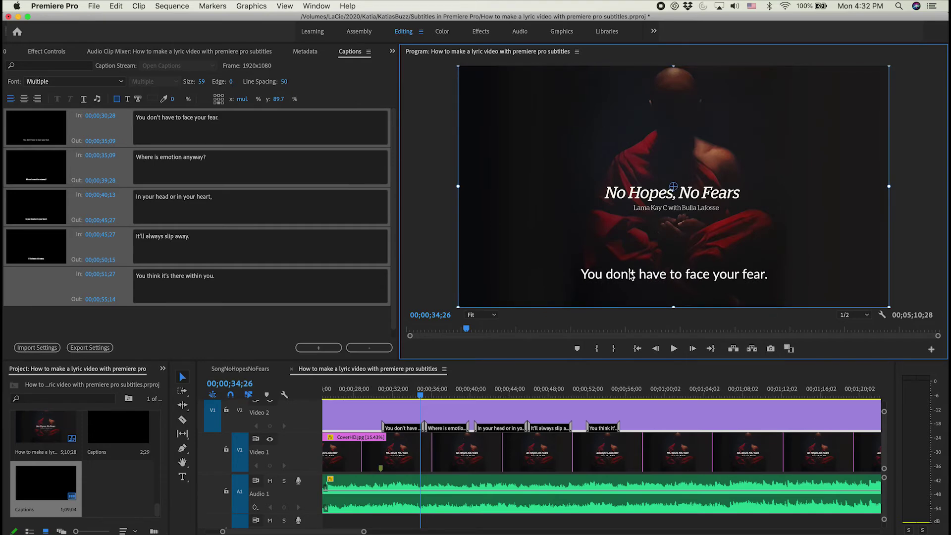
pyautogui.moveTo(420, 396); pyautogui.dragTo(494, 403)
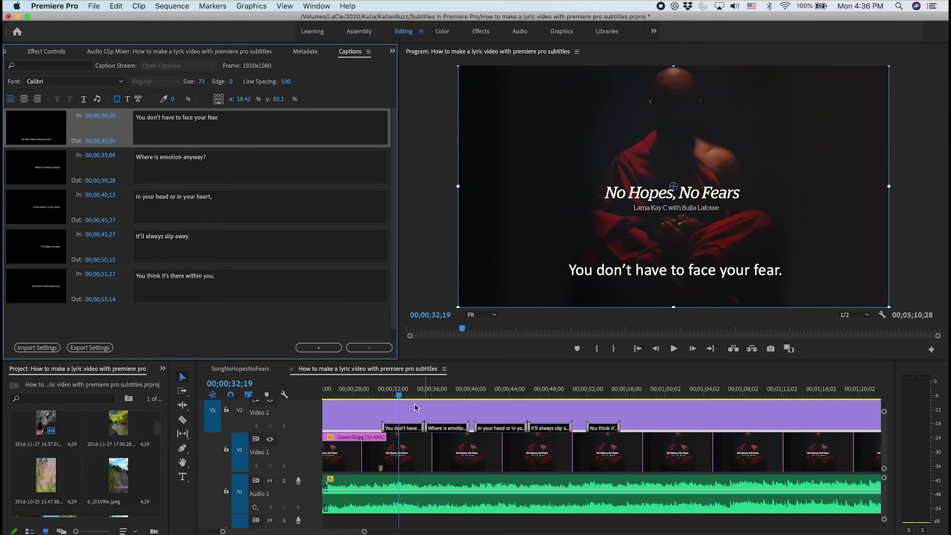
# Step: Zoom the timeline out and place the pink grass photo on the video track at the playhead
pyautogui.click(402, 431)
pyautogui.press('-')
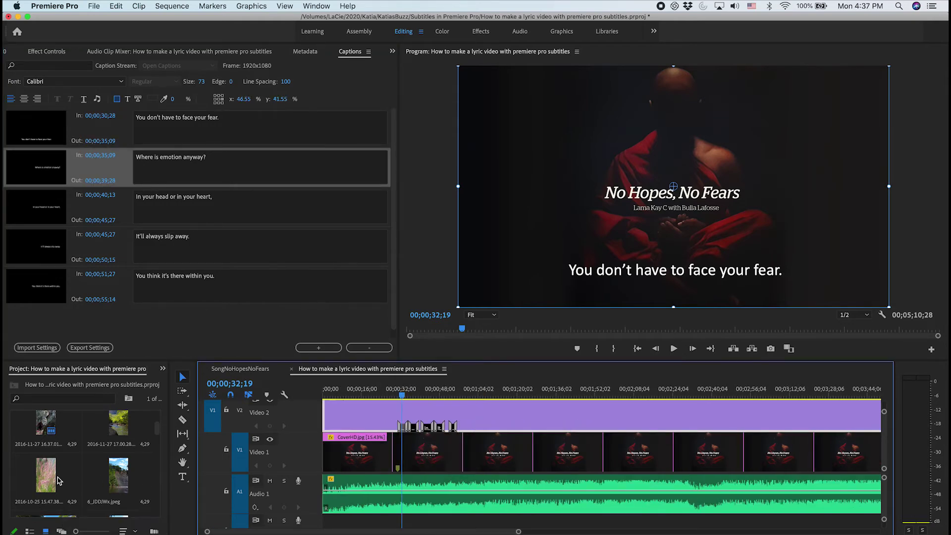
pyautogui.moveTo(45, 480); pyautogui.dragTo(396, 460)
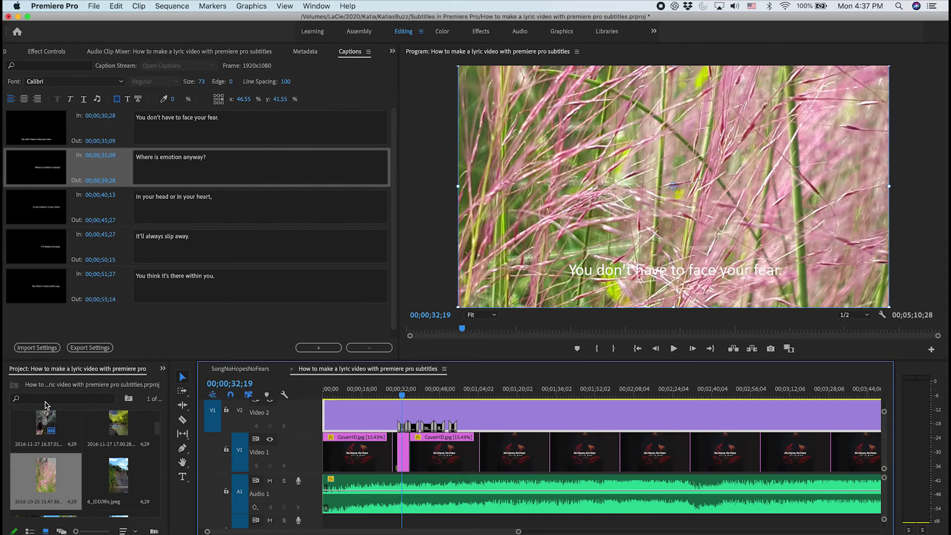
# Step: Find the Drop Shadow effect by searching 'shadow' and apply it to the lyric captions
pyautogui.click(162, 369)
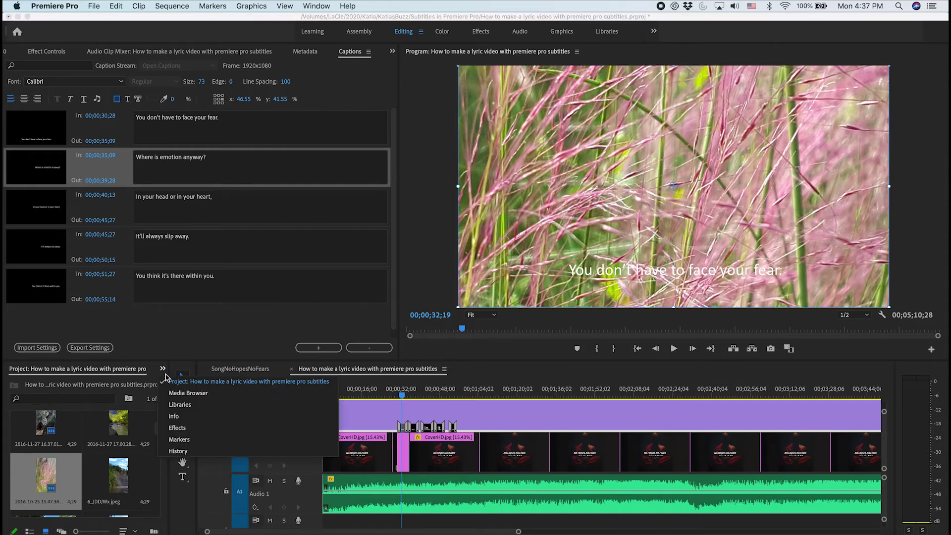
pyautogui.click(178, 427)
pyautogui.click(48, 385)
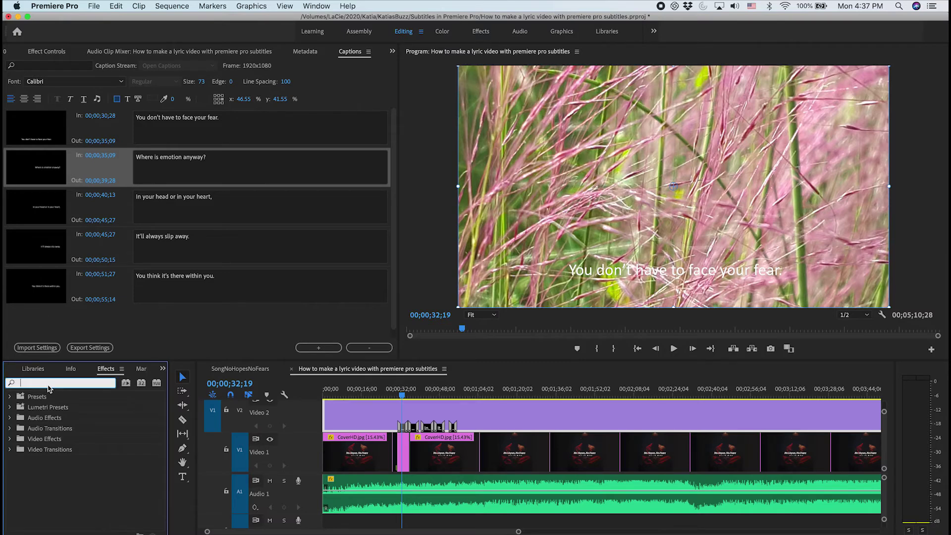
pyautogui.write('shadow')
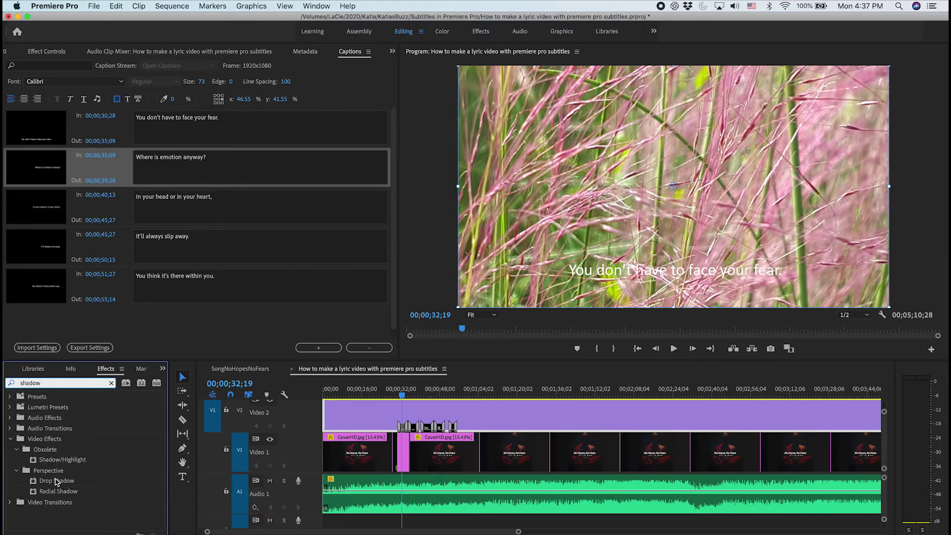
pyautogui.click(55, 481)
pyautogui.moveTo(46, 484); pyautogui.dragTo(404, 440)
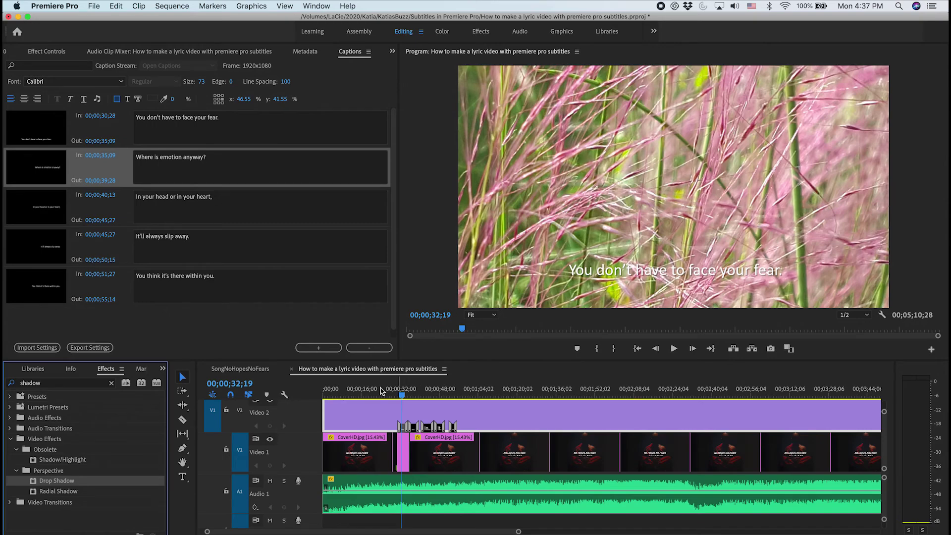
# Step: Scrub ahead through the next lyric lines and trim the edge of the cover image clip
pyautogui.moveTo(406, 396); pyautogui.dragTo(413, 396)
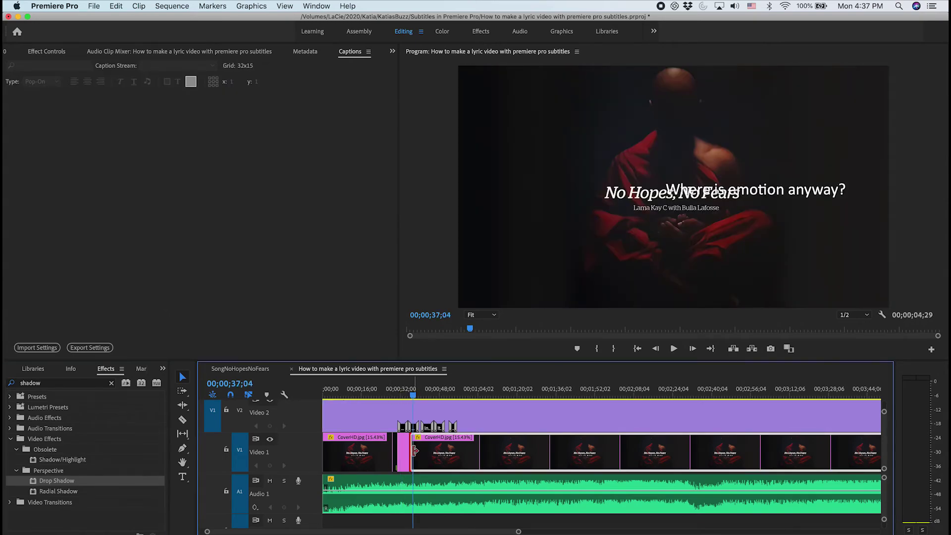
pyautogui.moveTo(416, 451); pyautogui.dragTo(464, 451)
pyautogui.moveTo(414, 392); pyautogui.dragTo(442, 394)
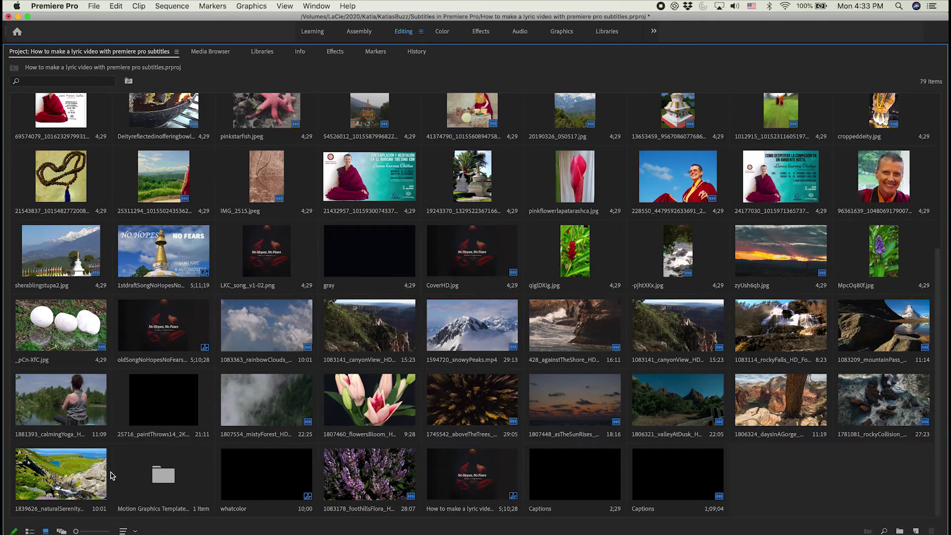
# Step: Scrub the SongNoHopesNoFears sequence past the misty forest and snowy mountain shots to the cloudy forest
pyautogui.click(245, 402)
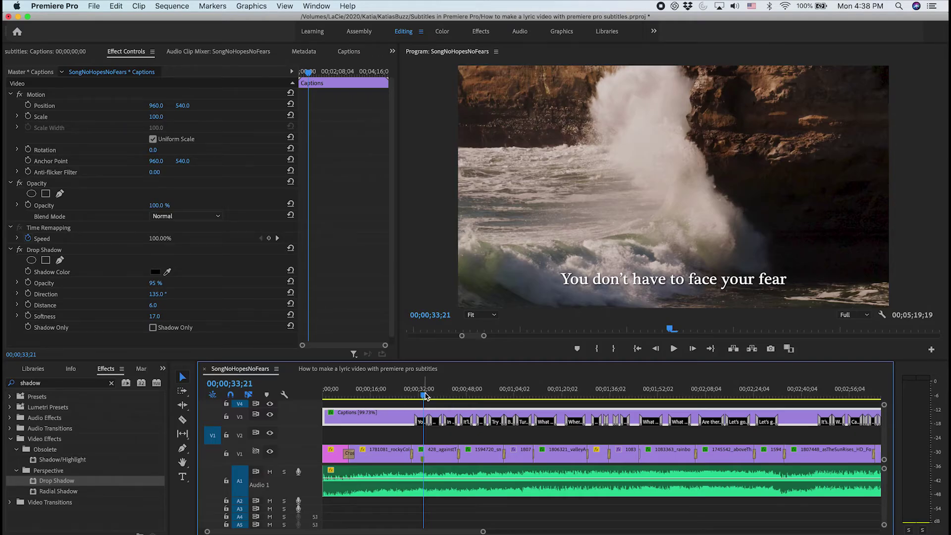
pyautogui.moveTo(425, 396); pyautogui.dragTo(566, 396)
pyautogui.press('-')
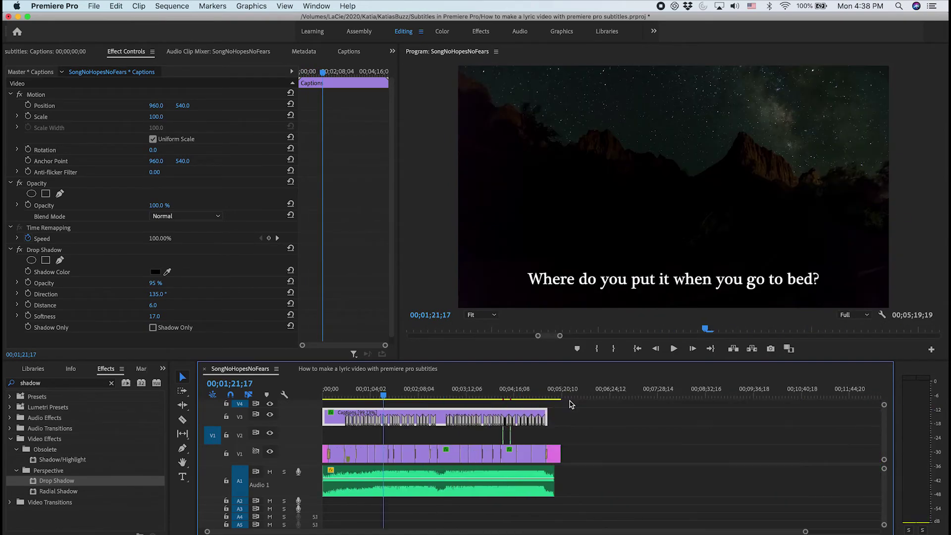
pyautogui.moveTo(387, 396); pyautogui.dragTo(524, 400)
pyautogui.press('=')
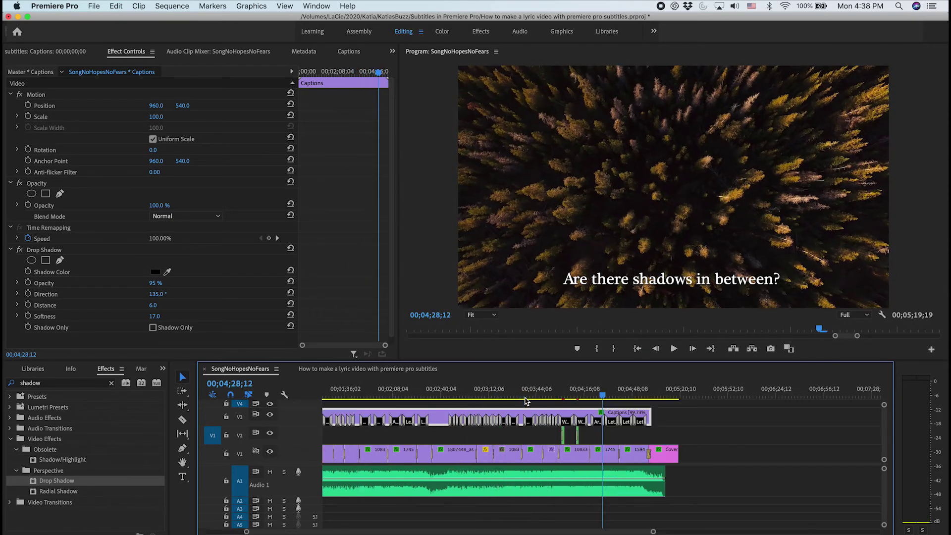
pyautogui.moveTo(570, 396); pyautogui.dragTo(506, 392)
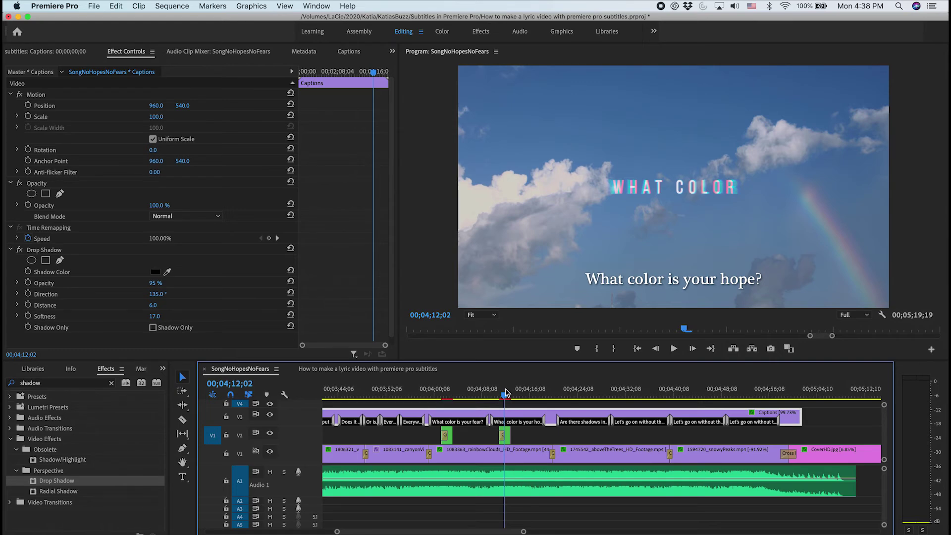
pyautogui.moveTo(506, 392); pyautogui.dragTo(431, 397)
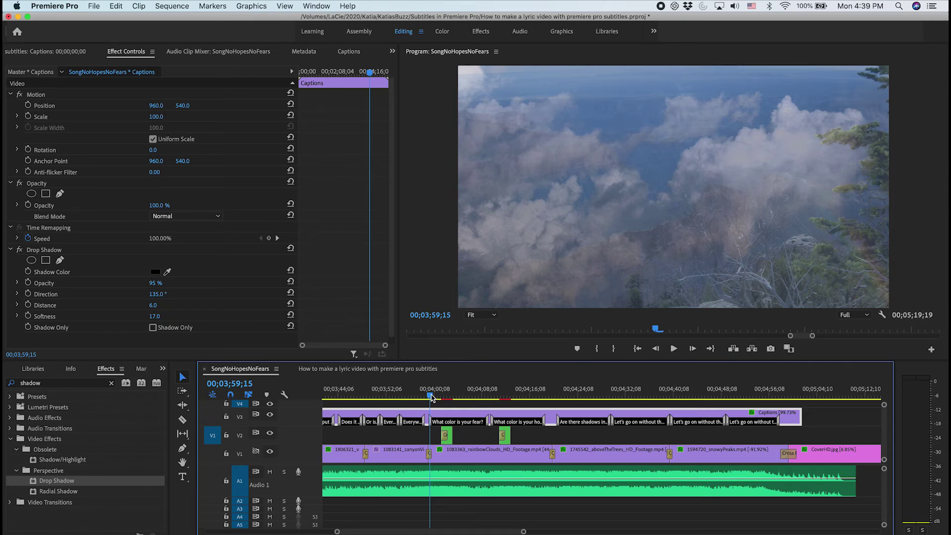
# Step: Play a short section, then return to the 'How to make a lyric video' sequence
pyautogui.press('space')
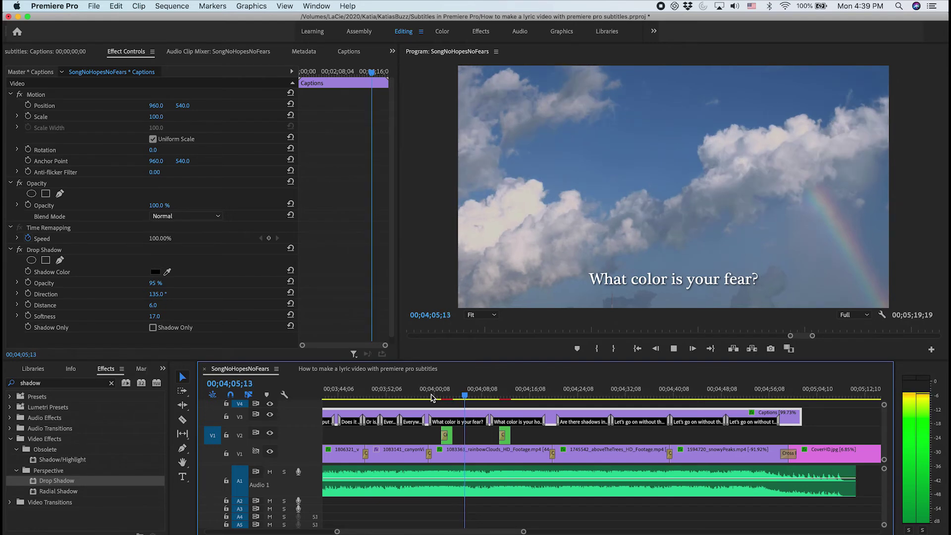
pyautogui.press('space')
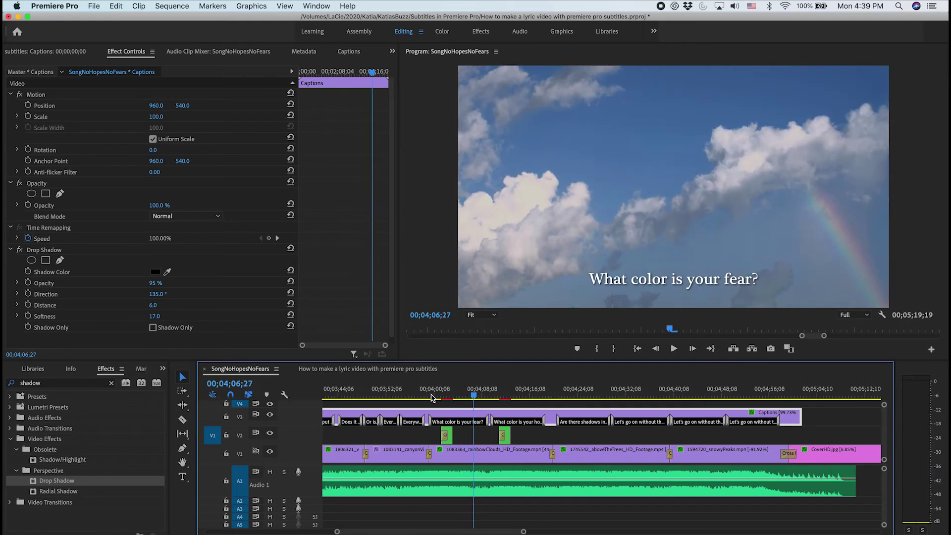
pyautogui.click(321, 369)
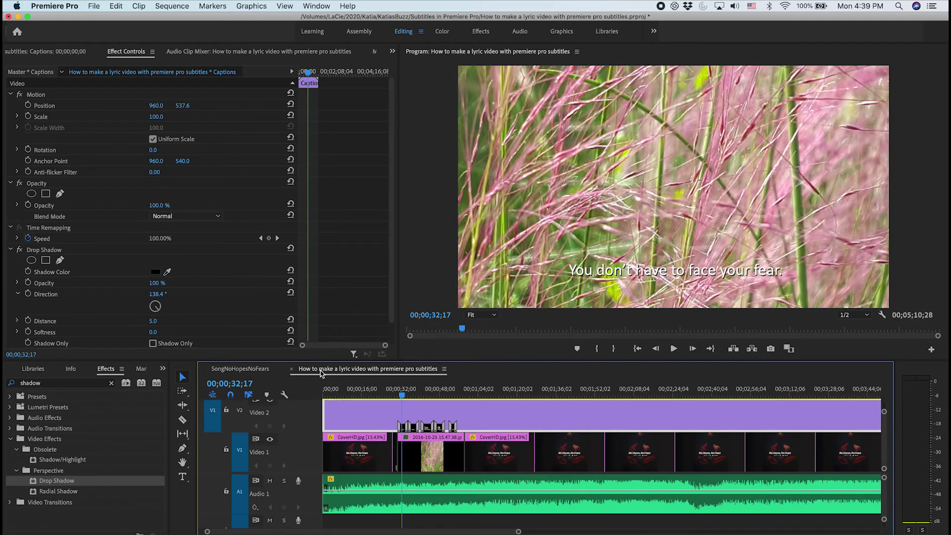